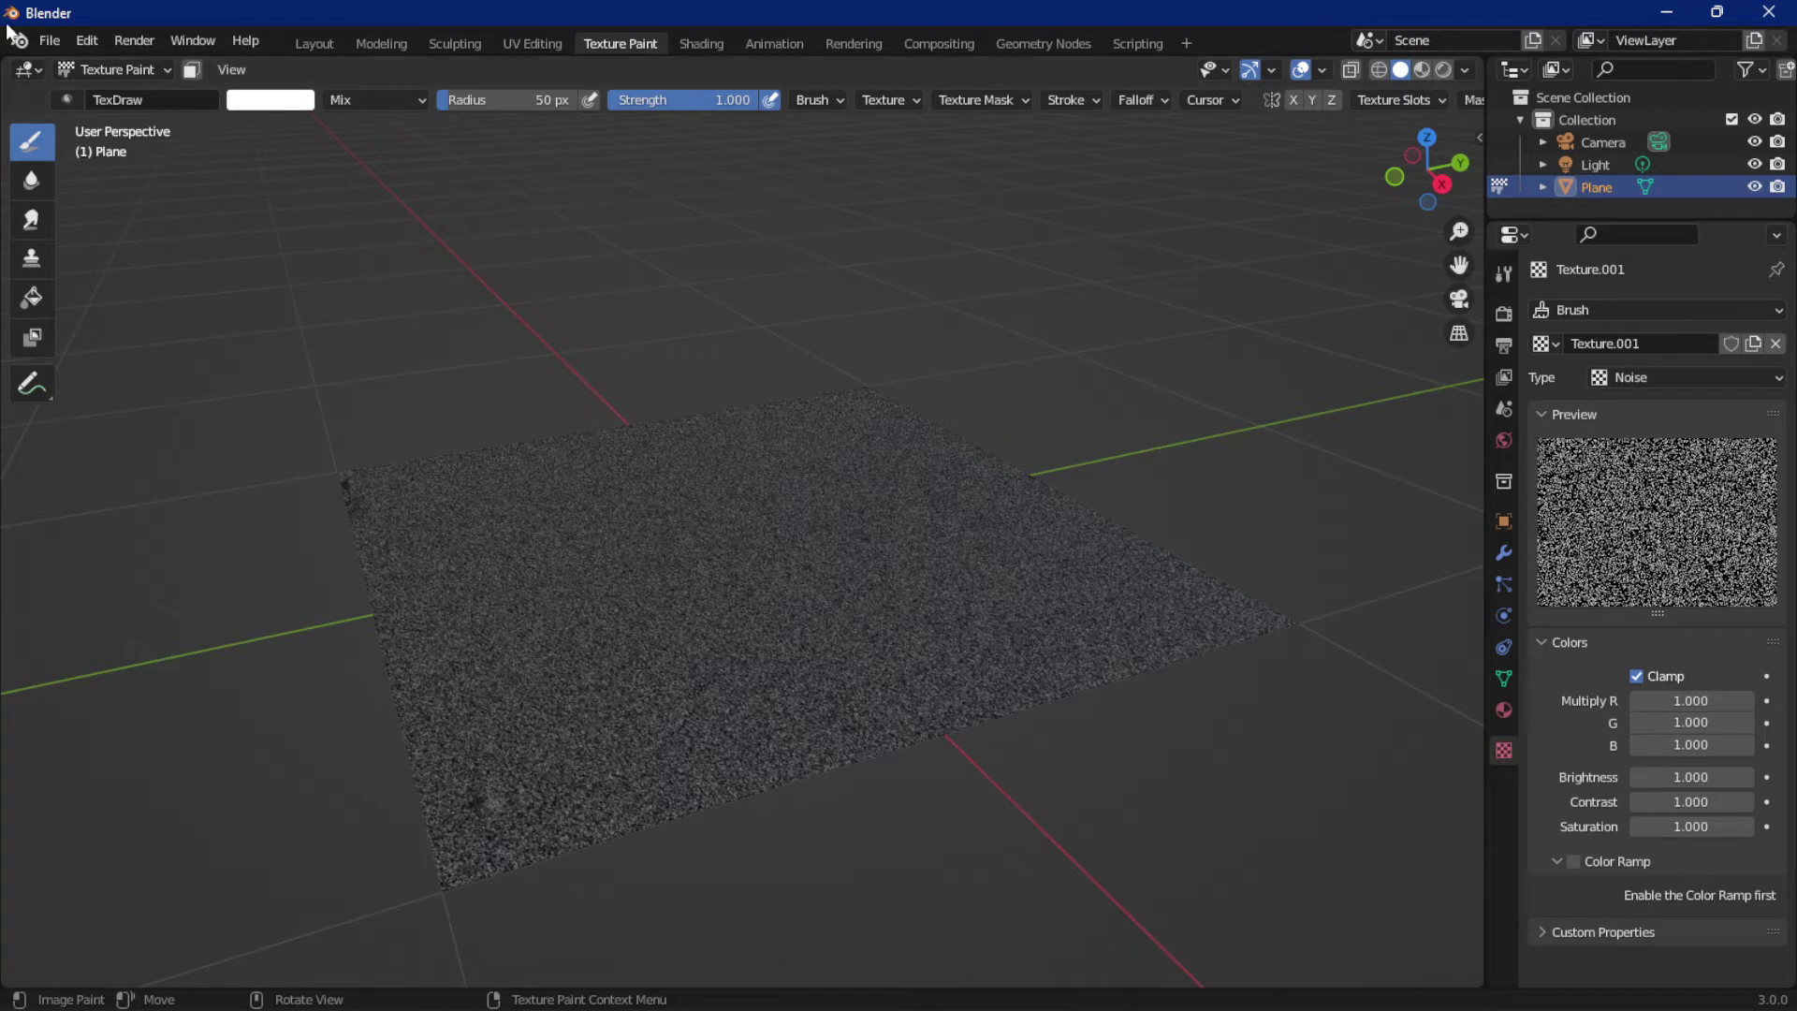
Open File > New to list the available file templates.
click(44, 41)
mouse_move(80, 66)
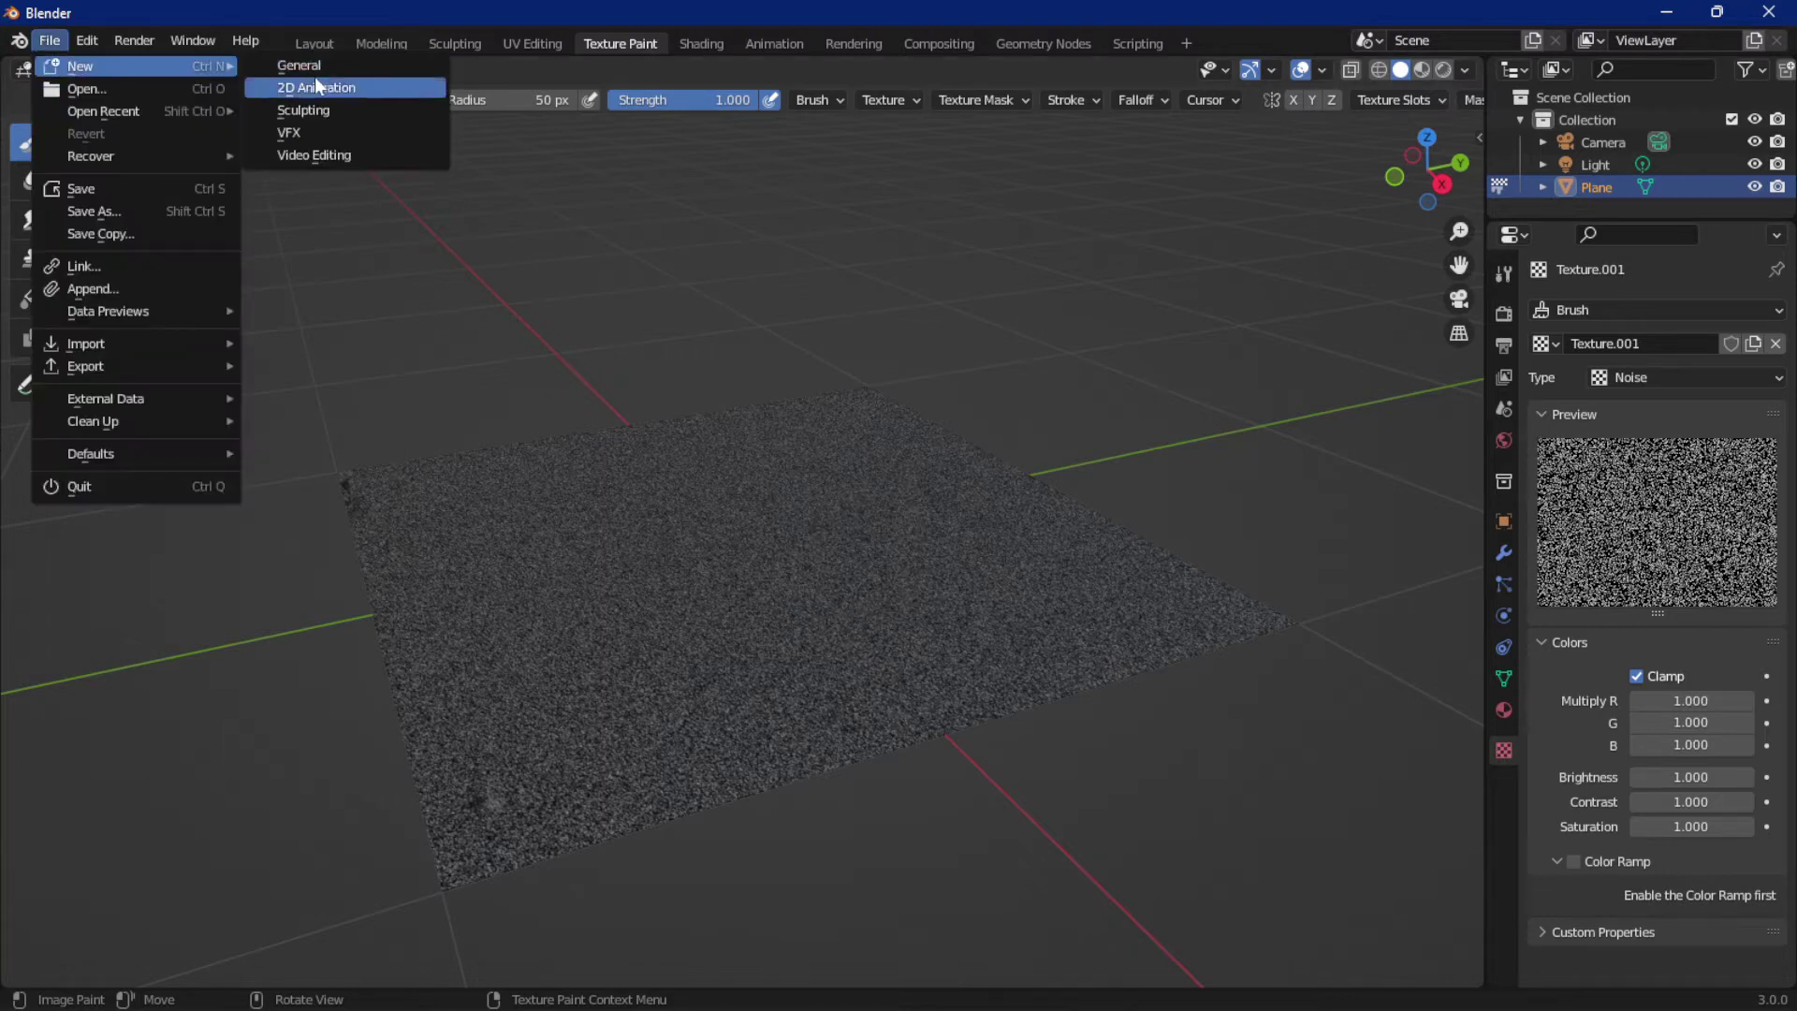
Pick the General template and choose Don't Save to discard the painted scene.
click(350, 65)
click(915, 567)
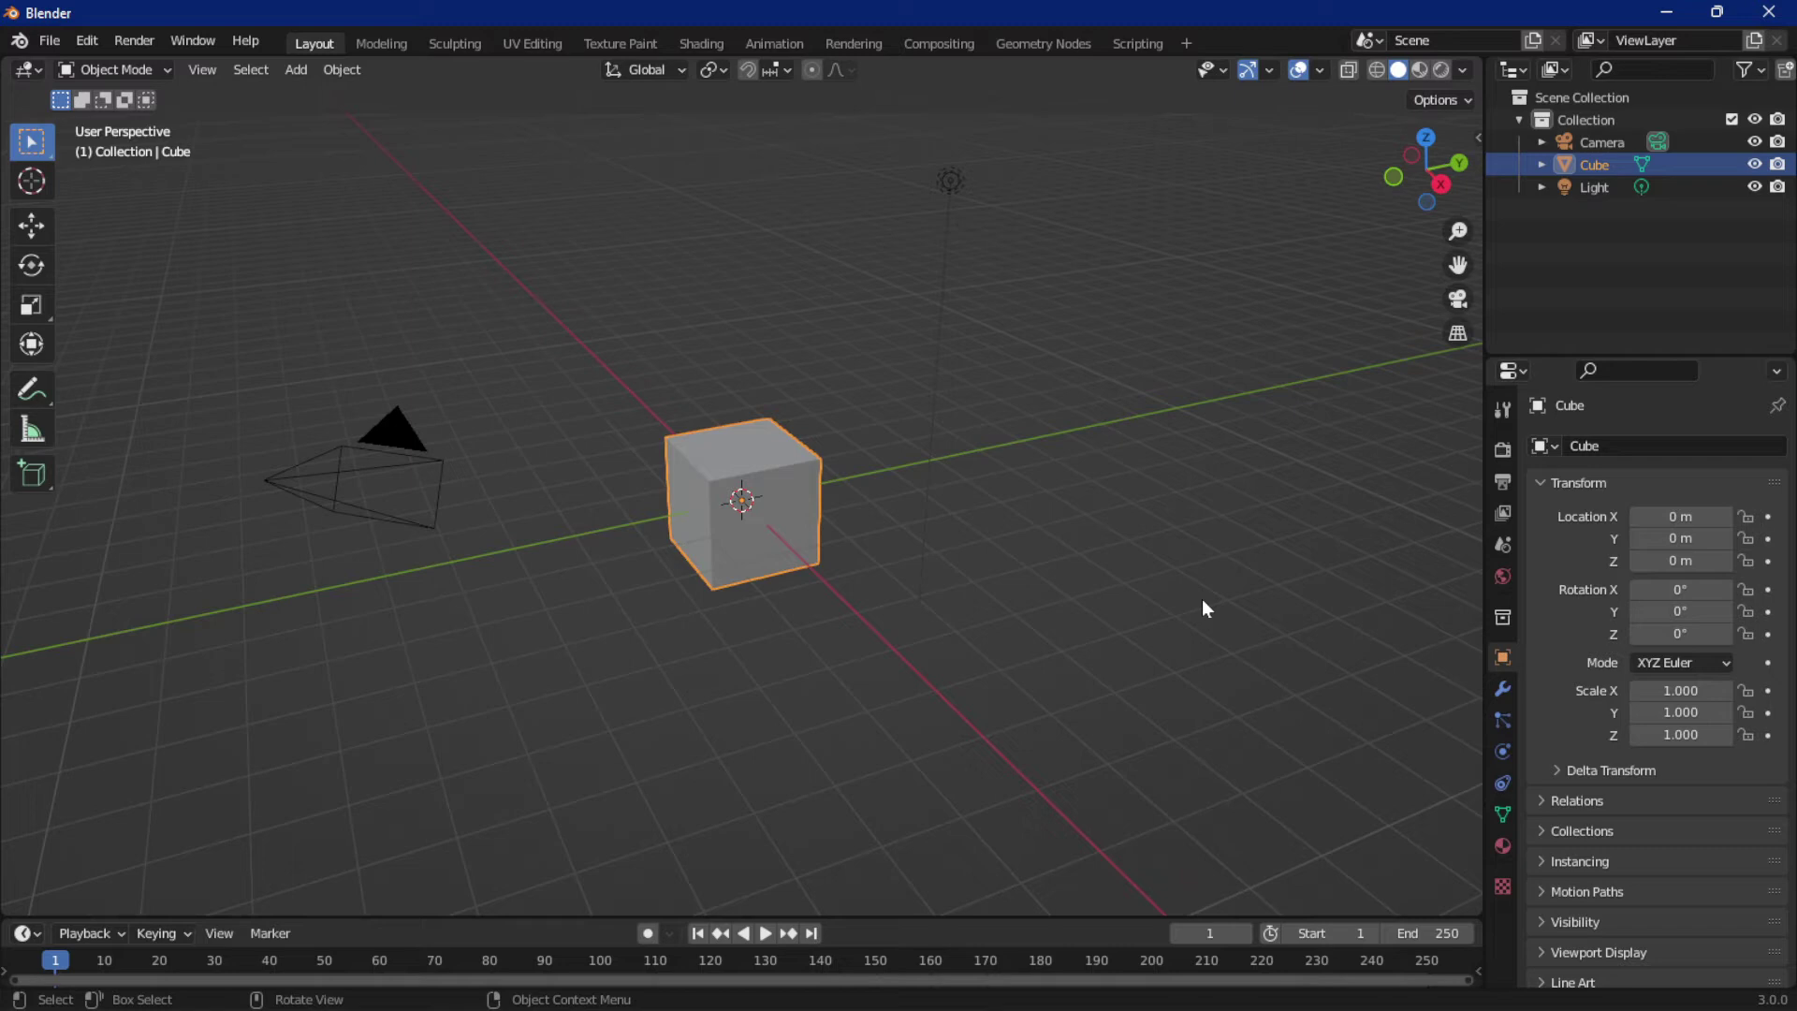
Create a new Noise-type brush texture and delete the default cube.
click(1504, 889)
click(1634, 480)
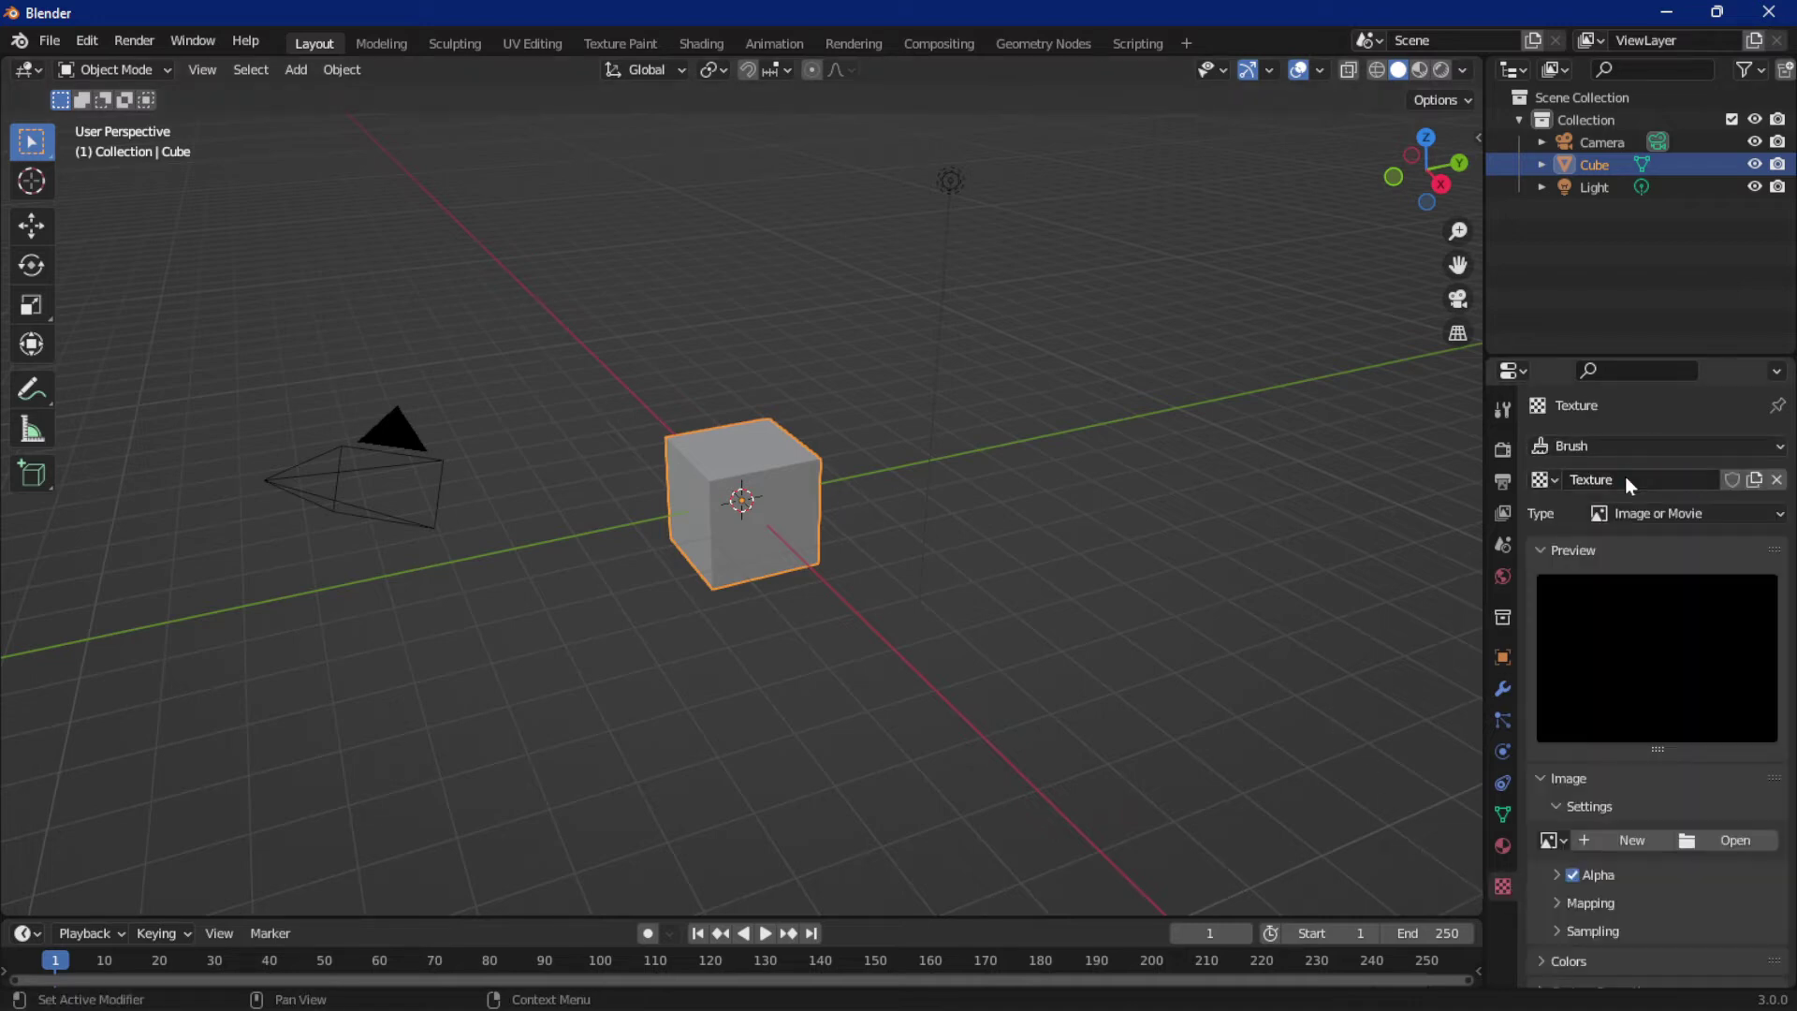
scroll(1647, 608, down, 1)
click(1602, 495)
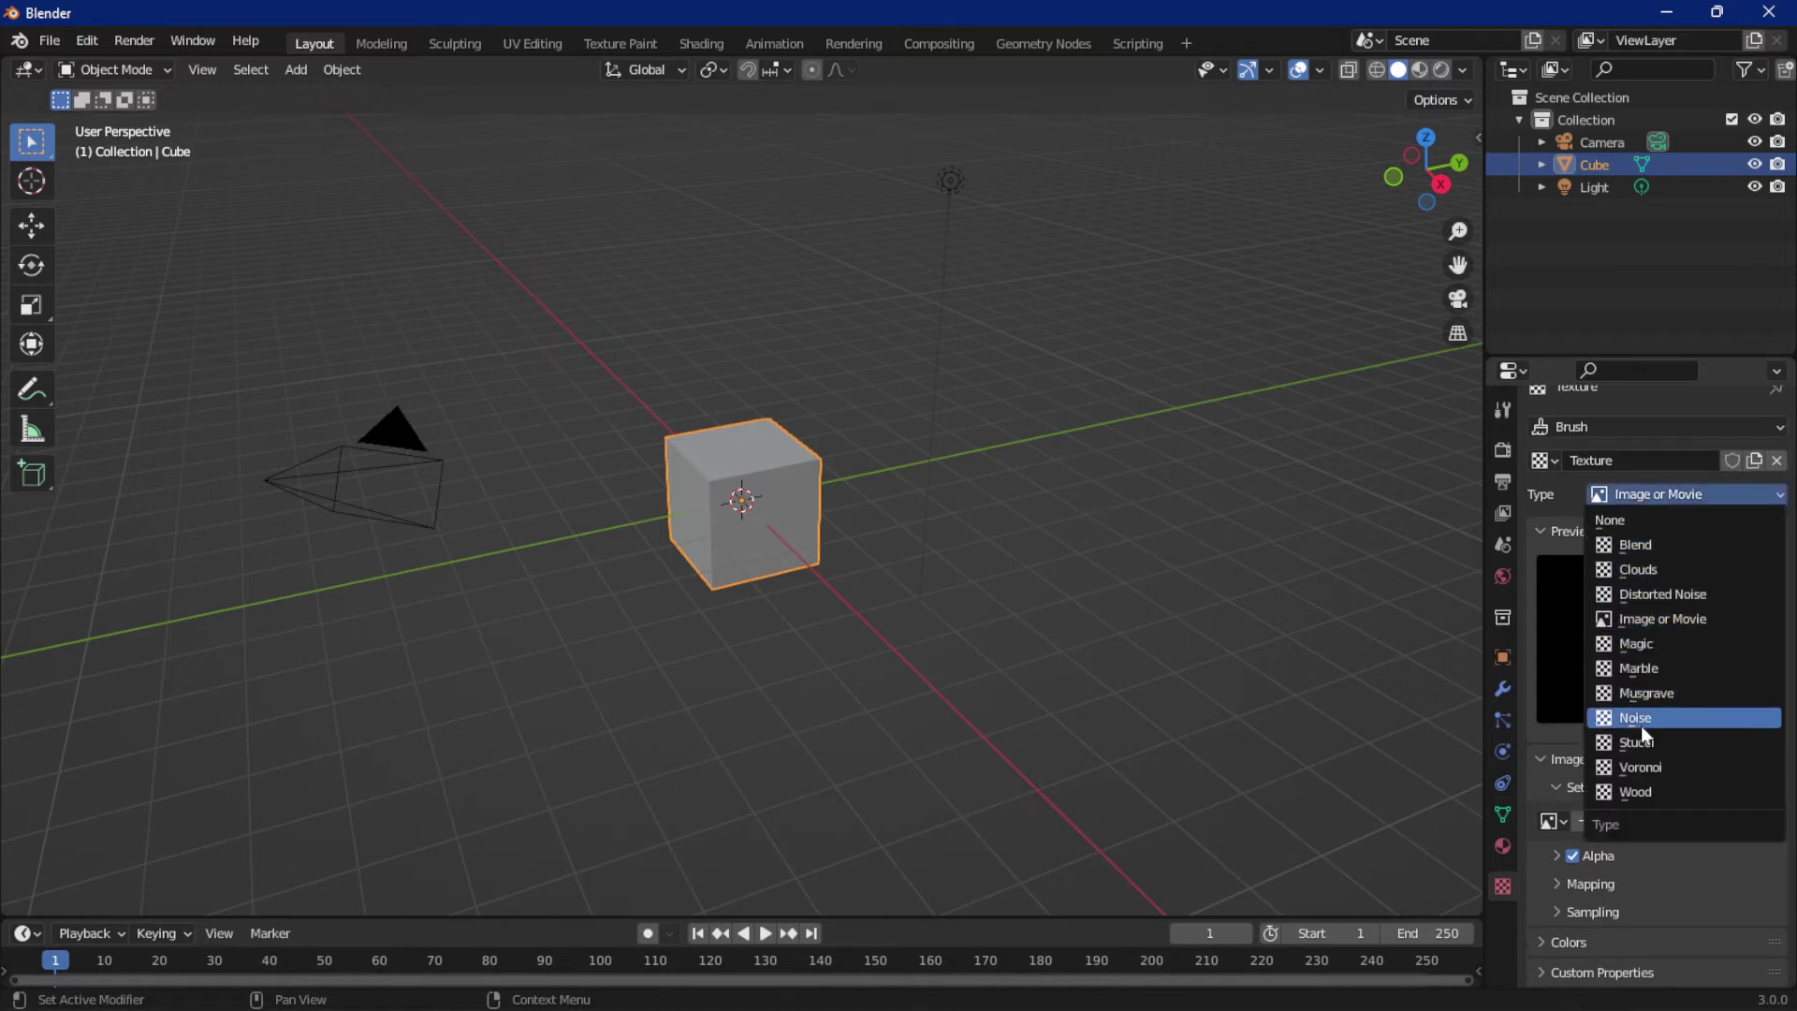
click(1678, 719)
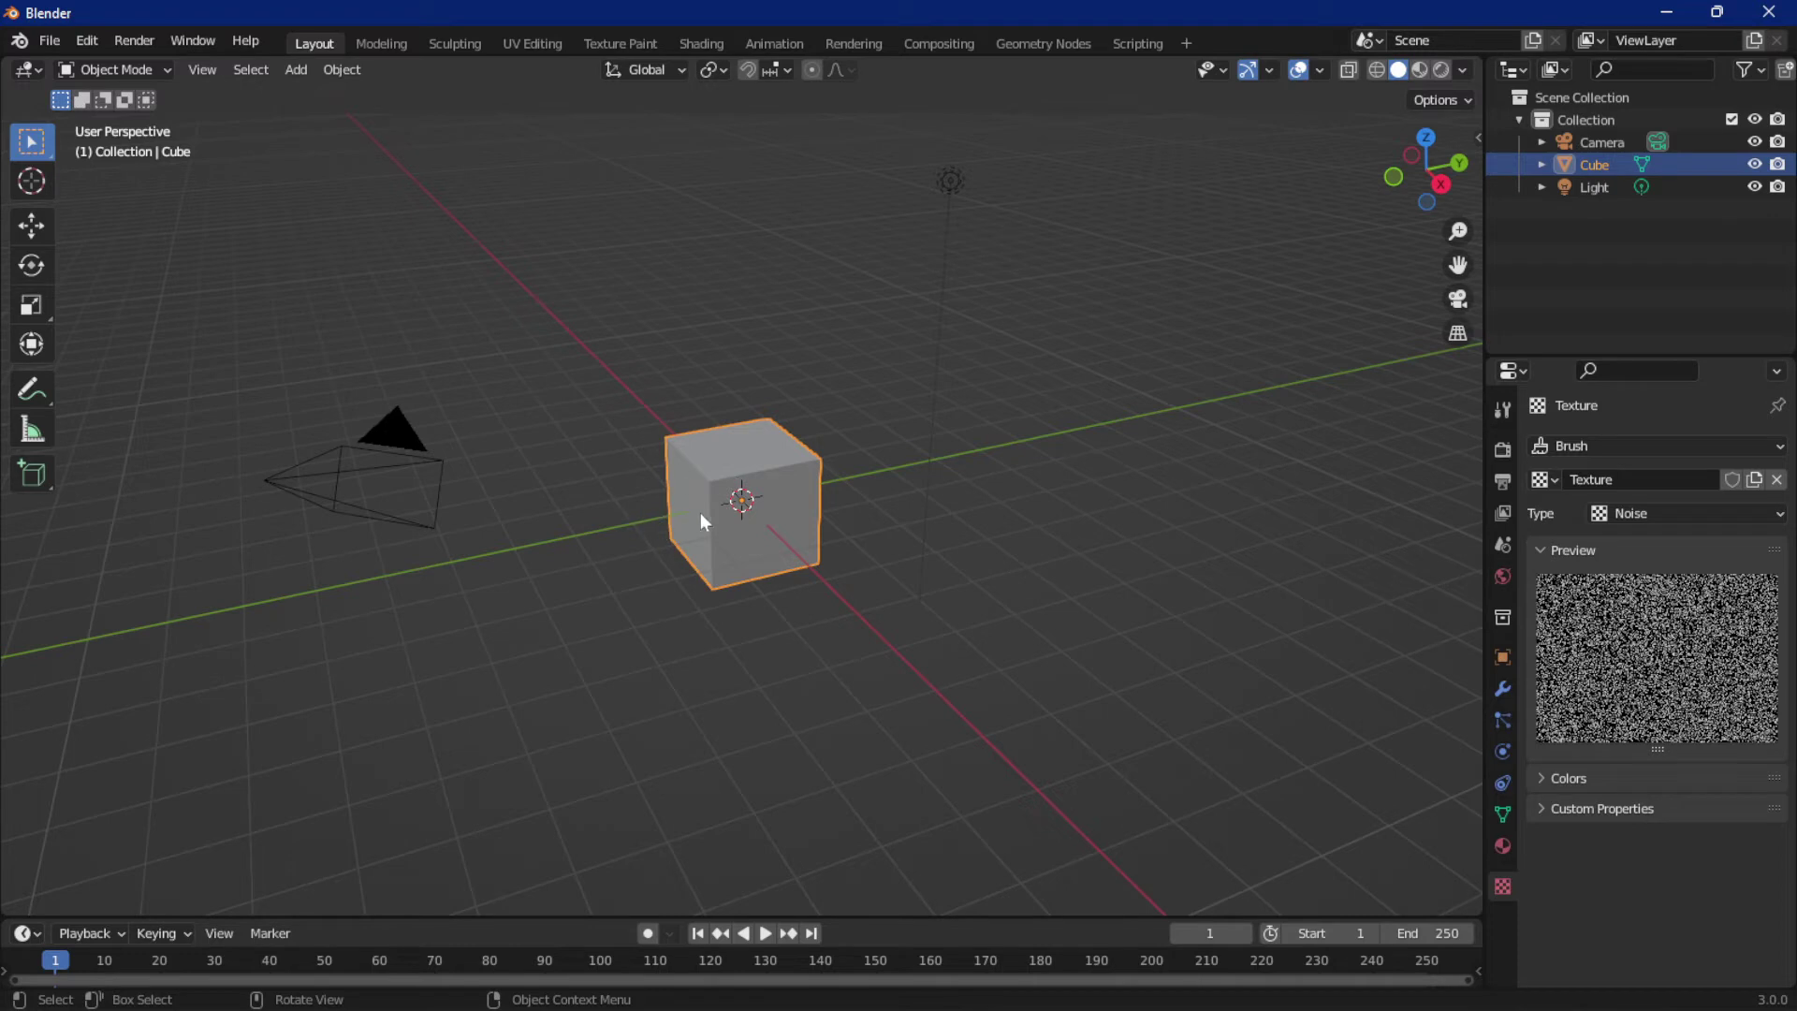
key(Delete)
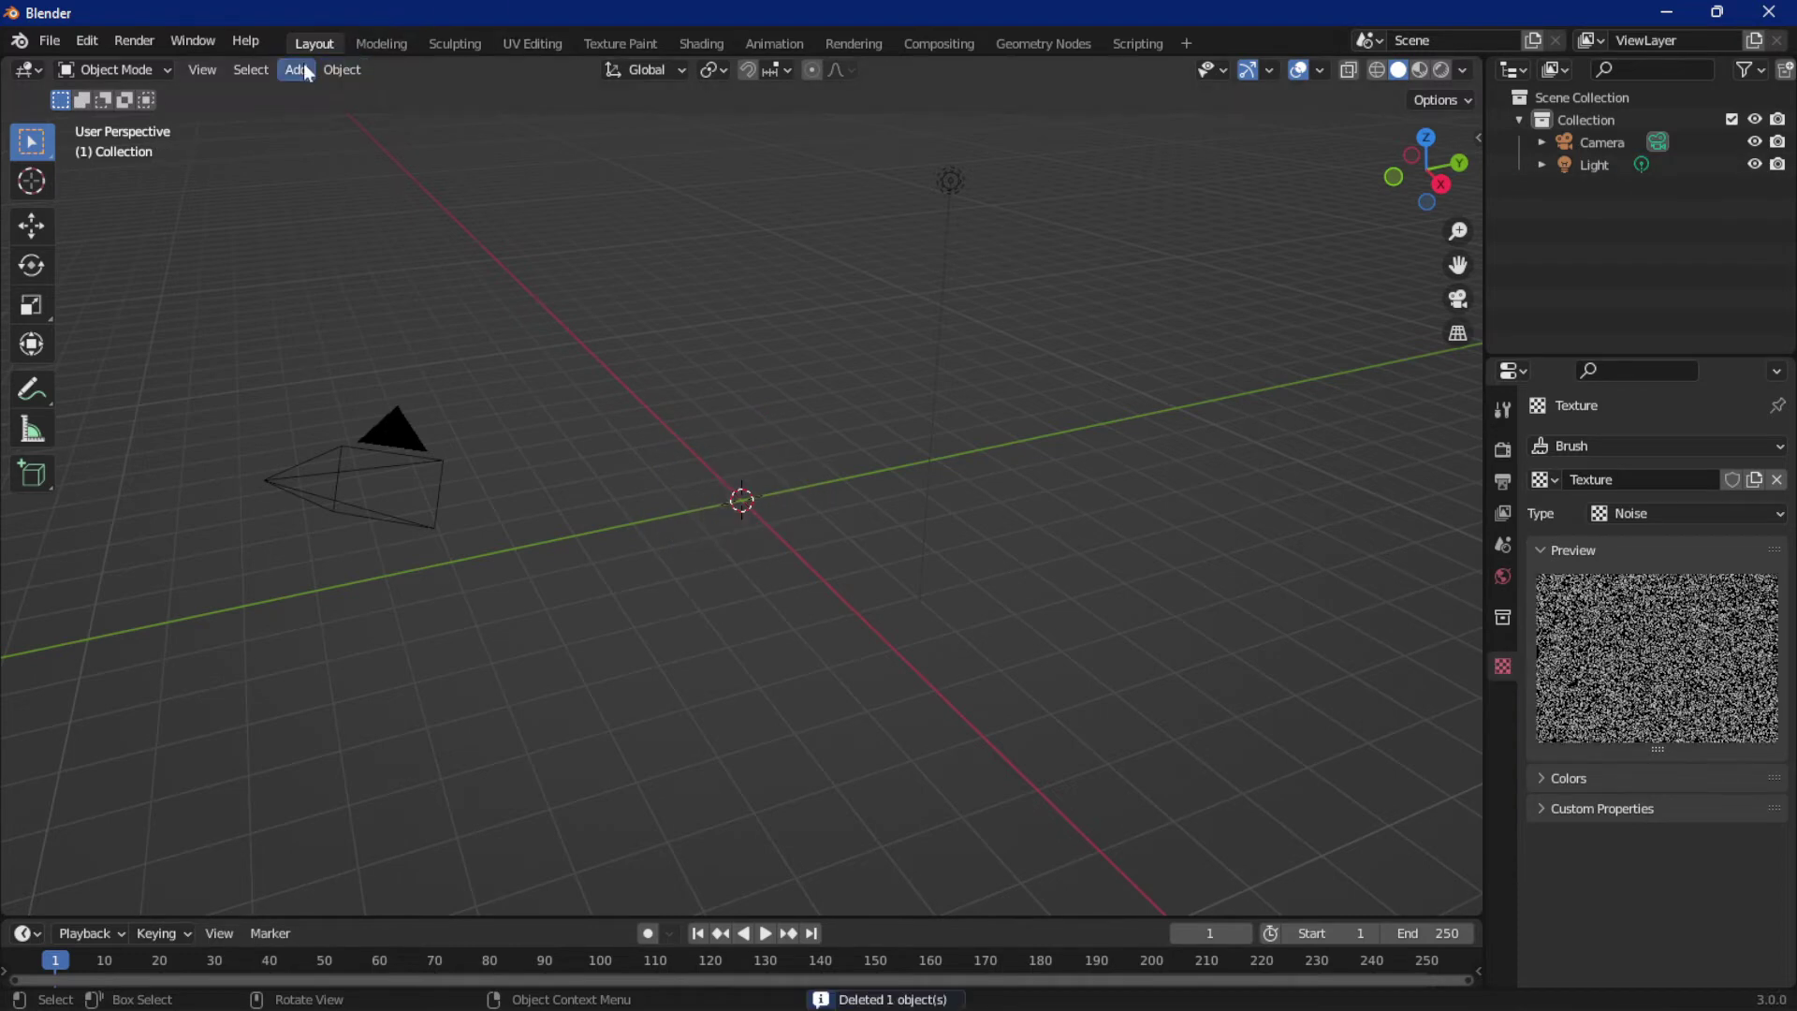
Add a Mesh > Plane at the origin and switch to the Texture Paint workspace.
click(295, 69)
mouse_move(337, 101)
click(540, 101)
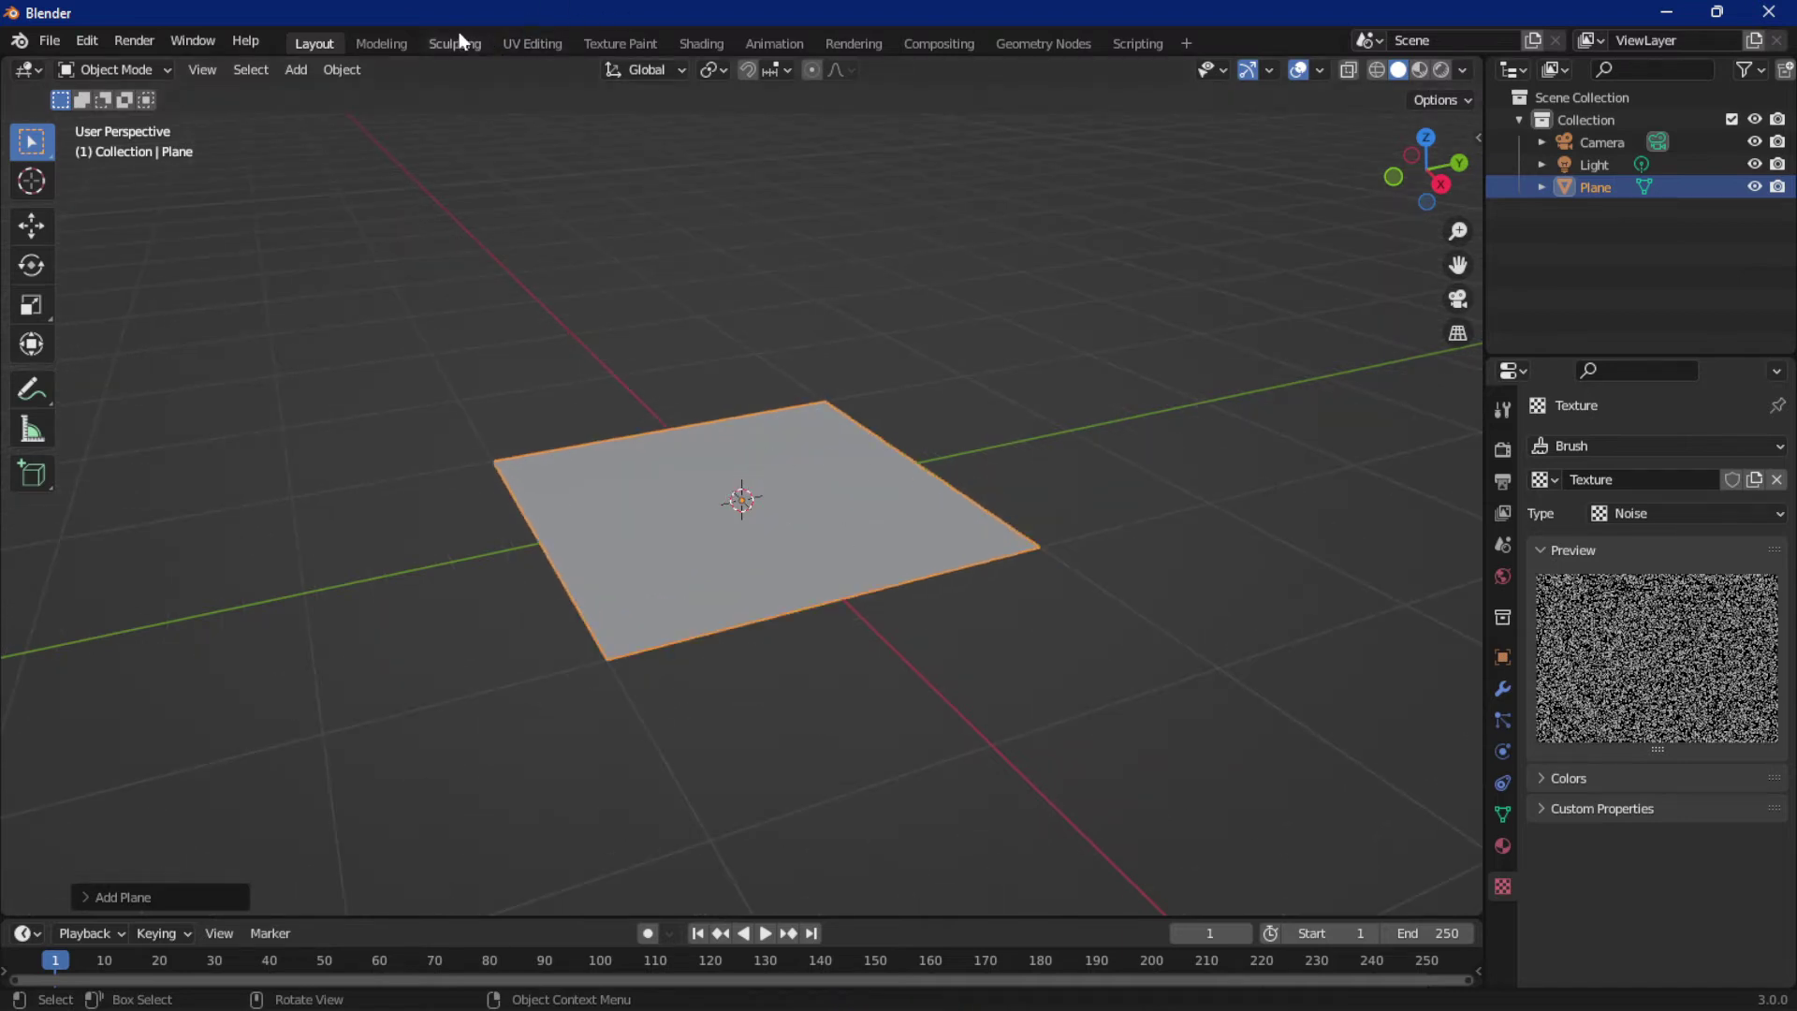
click(628, 49)
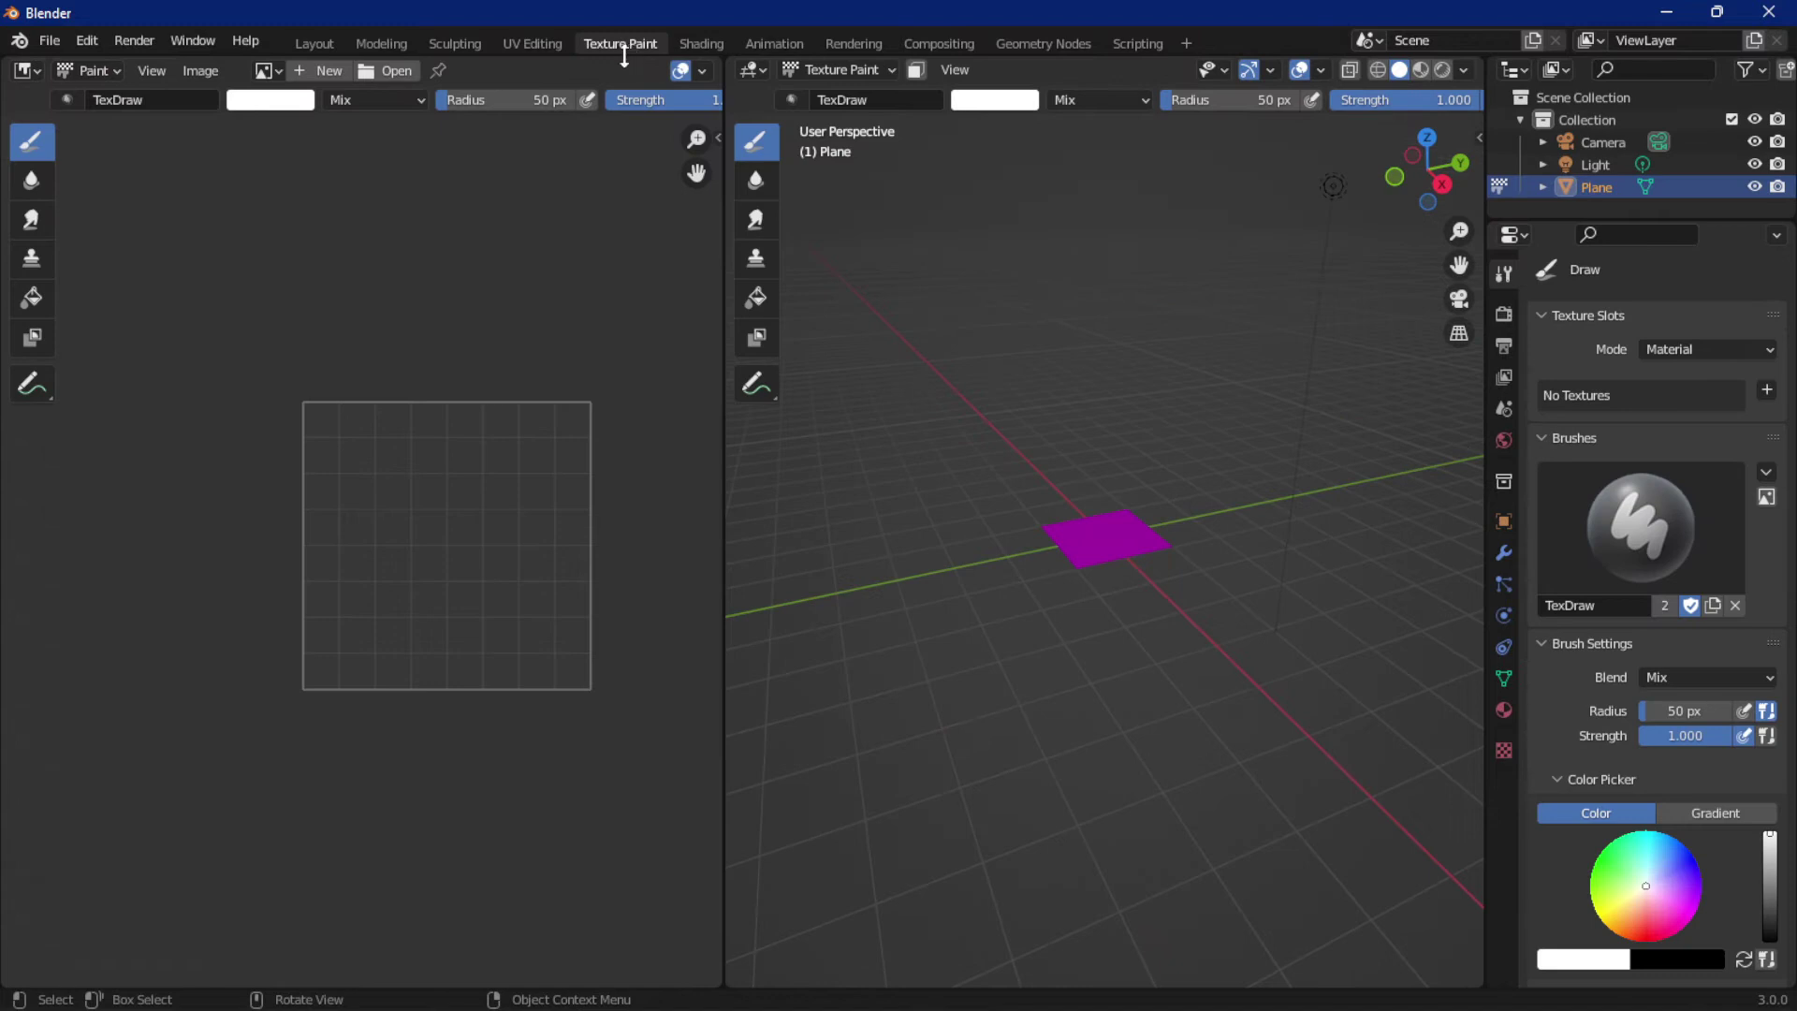
Add a 1024 × 1024 Base Color texture paint slot to the plane.
scroll(947, 620, up, 5)
scroll(974, 571, up, 1)
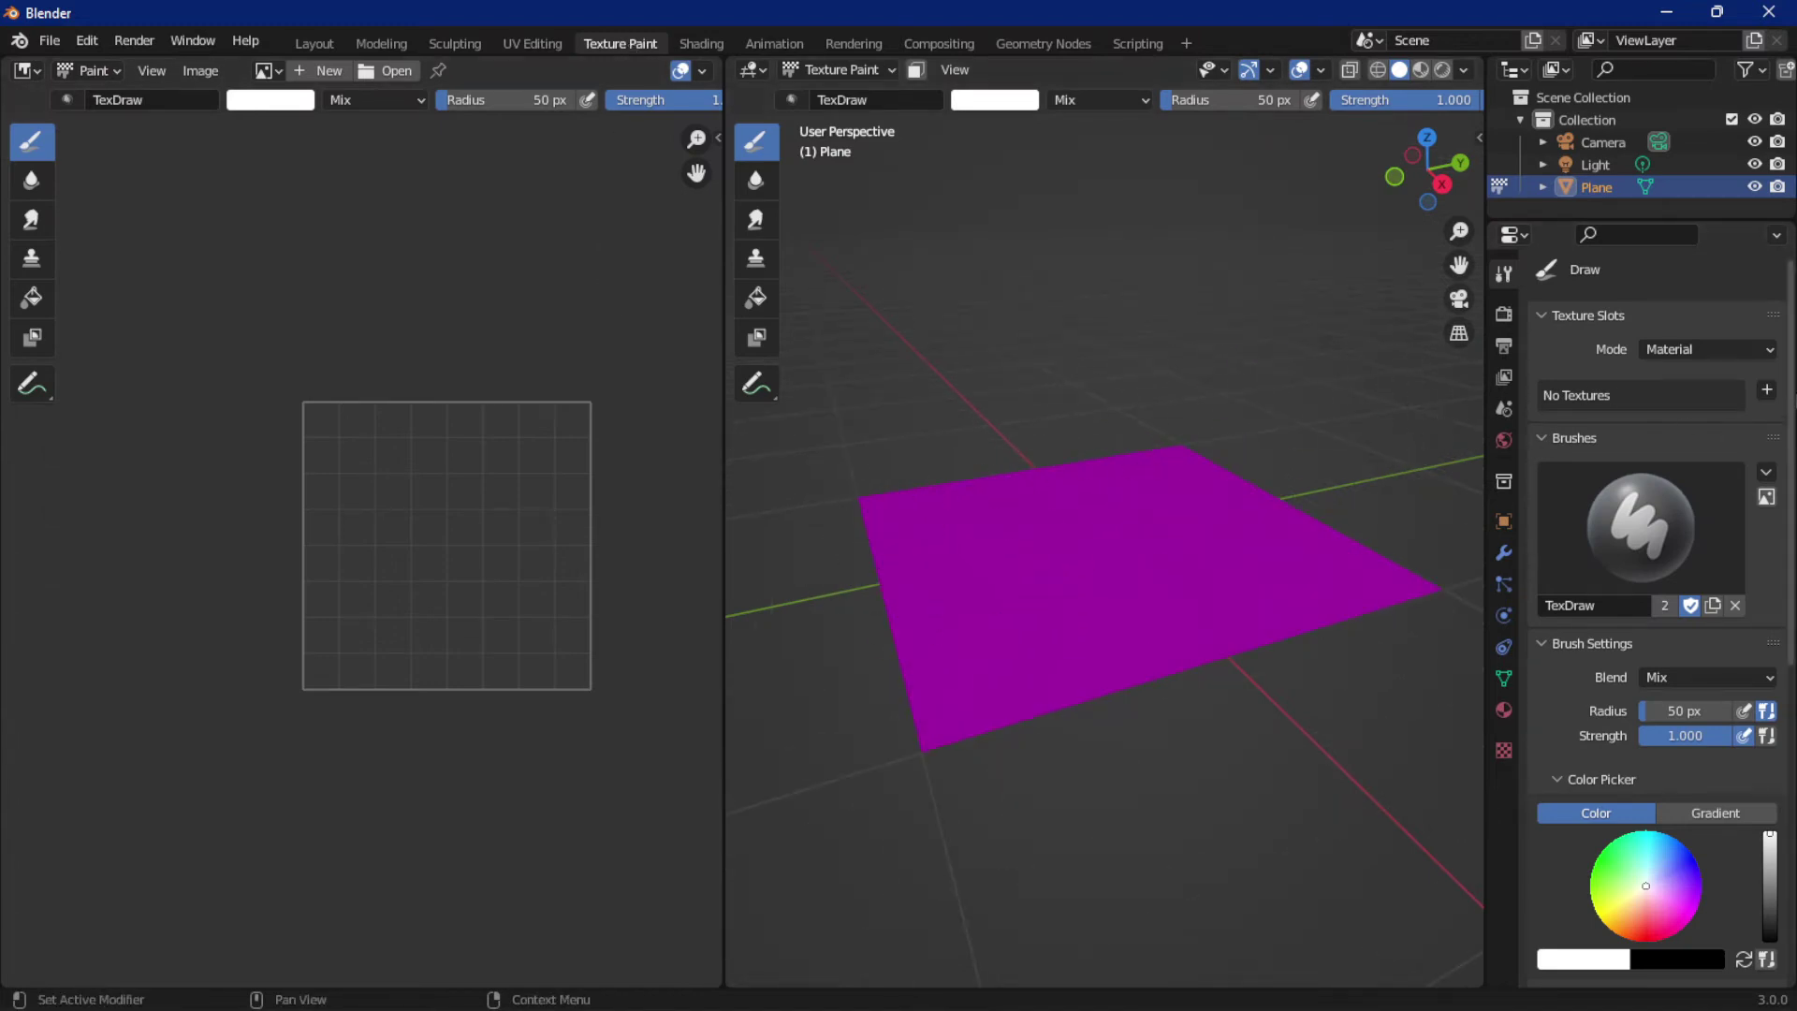
click(1766, 390)
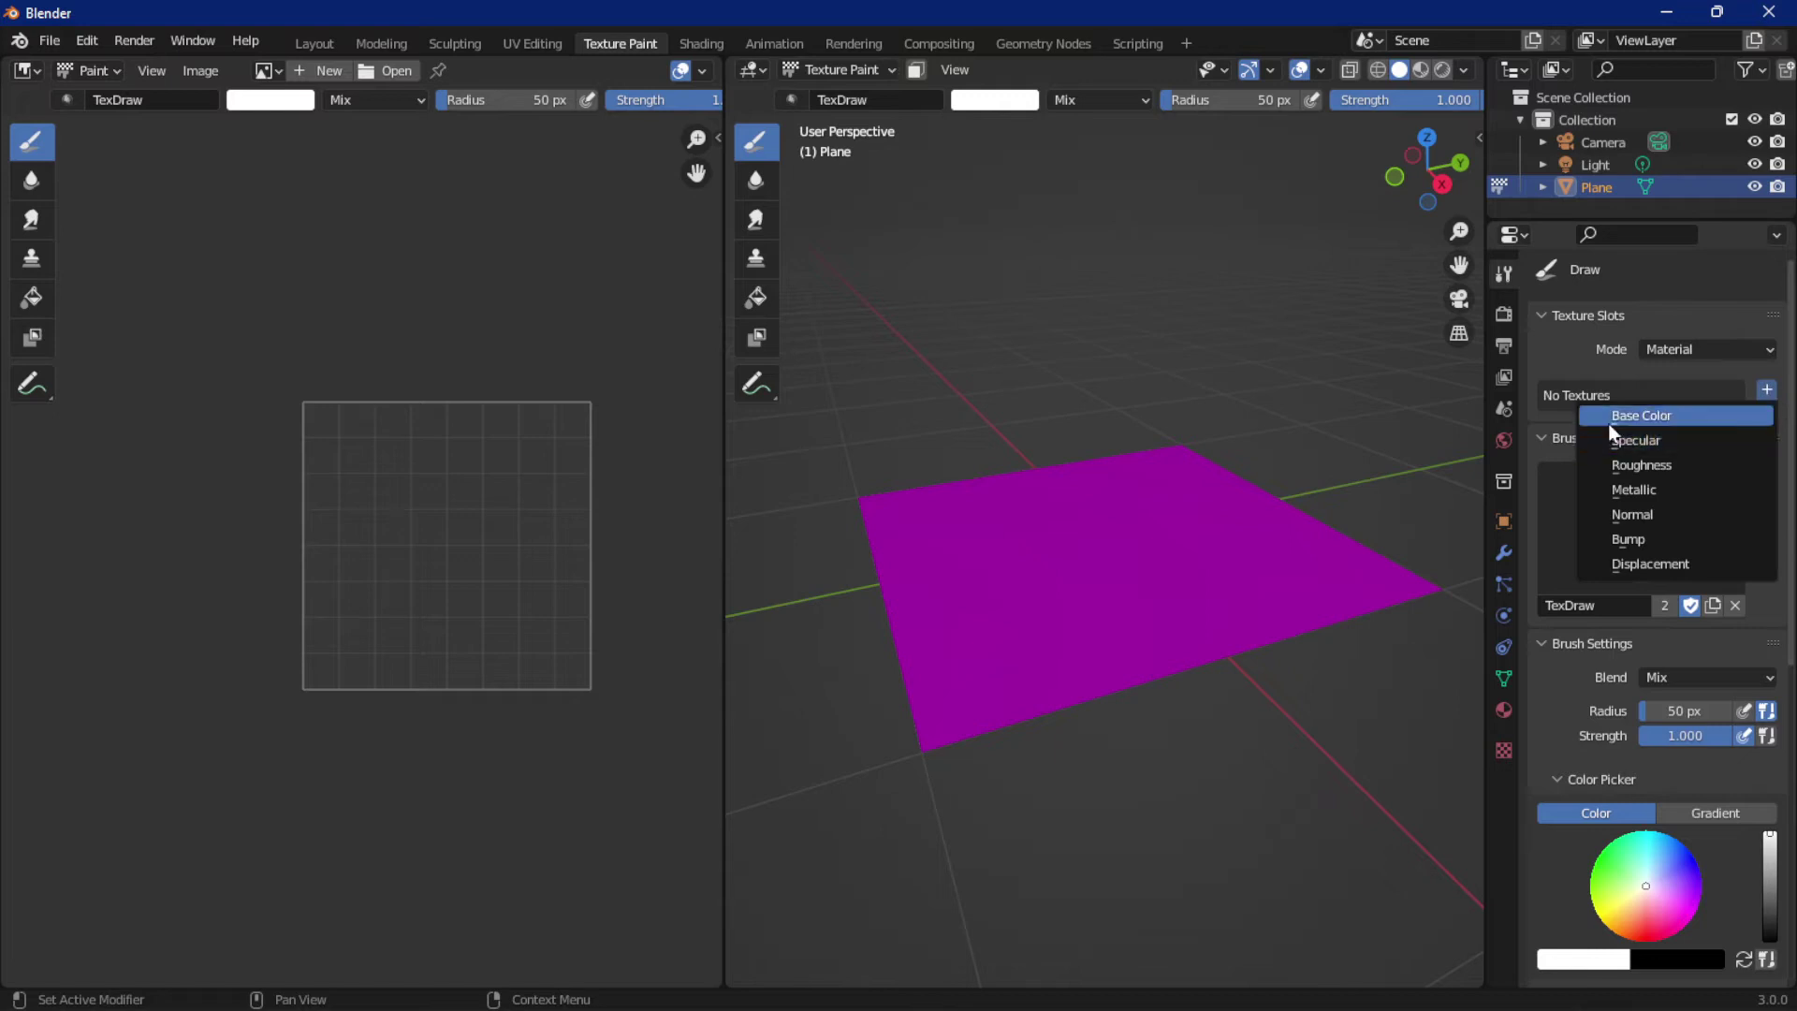
click(1636, 419)
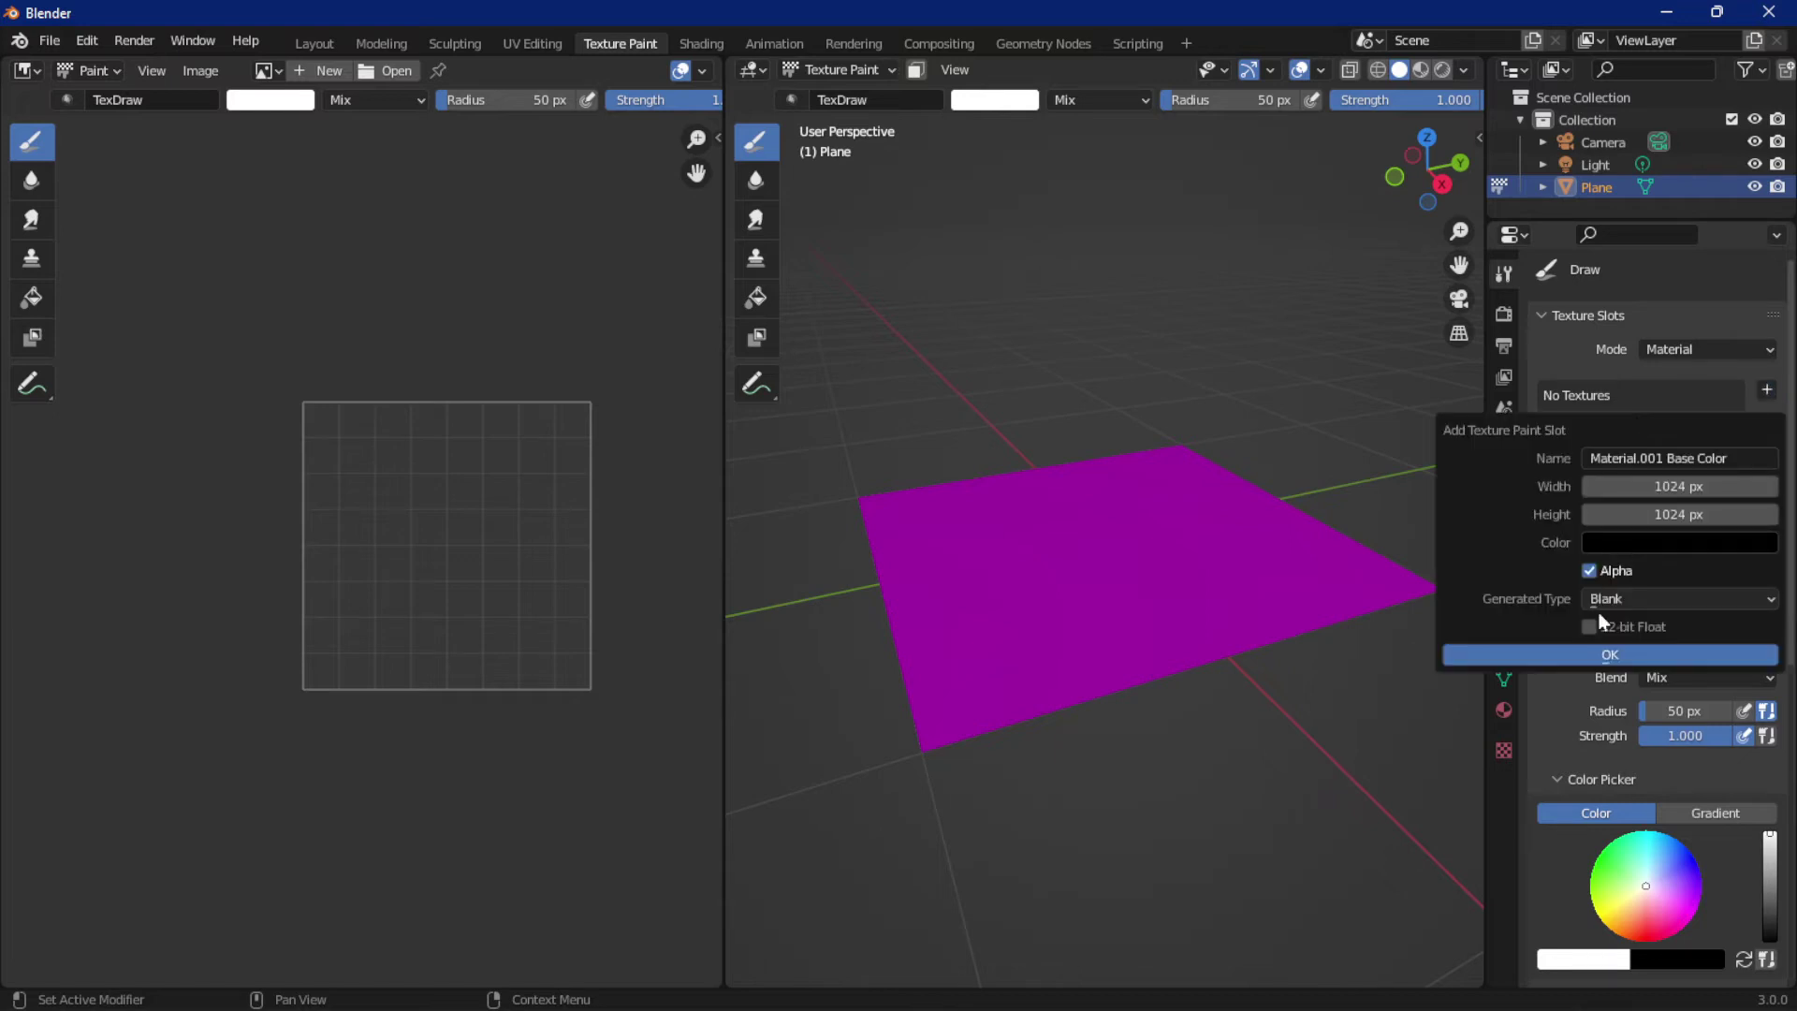
click(1578, 645)
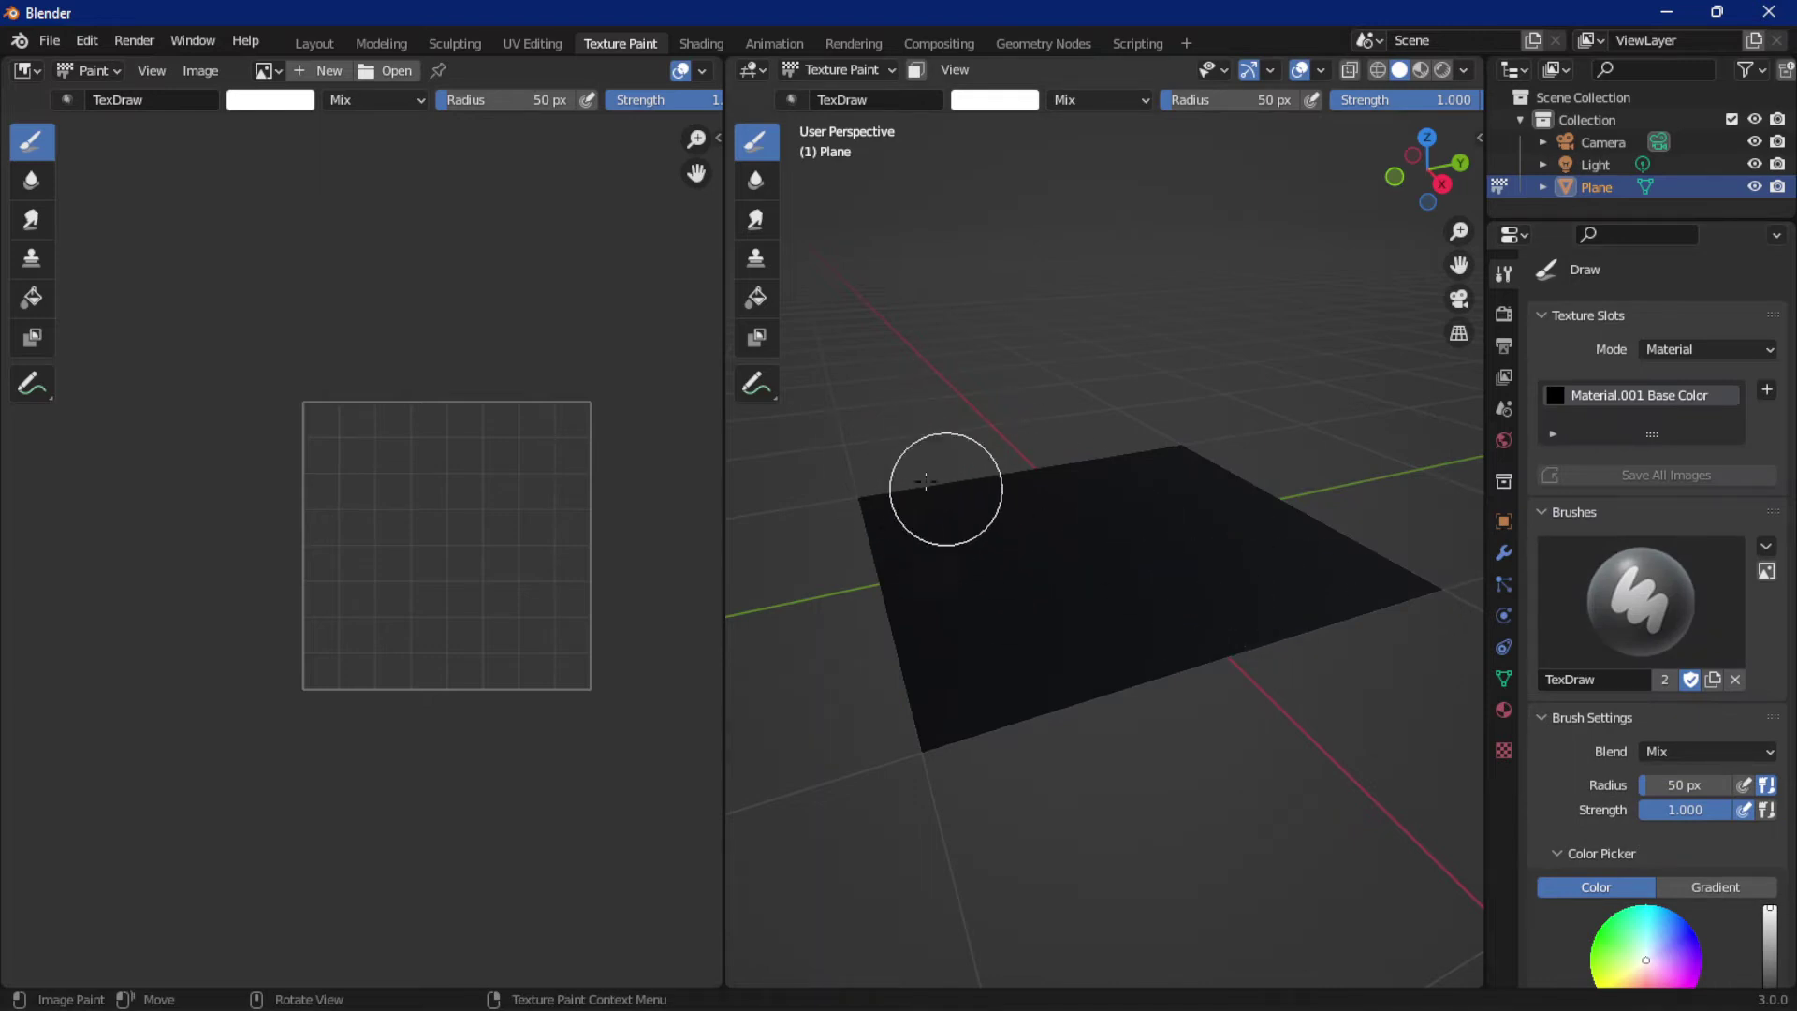
Paint three noise strokes over the black plane and show the brush texture settings.
mouse_move(1030, 525)
mouse_down()
mouse_move(1122, 481)
mouse_move(1280, 485)
mouse_move(1376, 566)
mouse_move(1035, 686)
mouse_move(1027, 591)
mouse_move(1379, 682)
mouse_up()
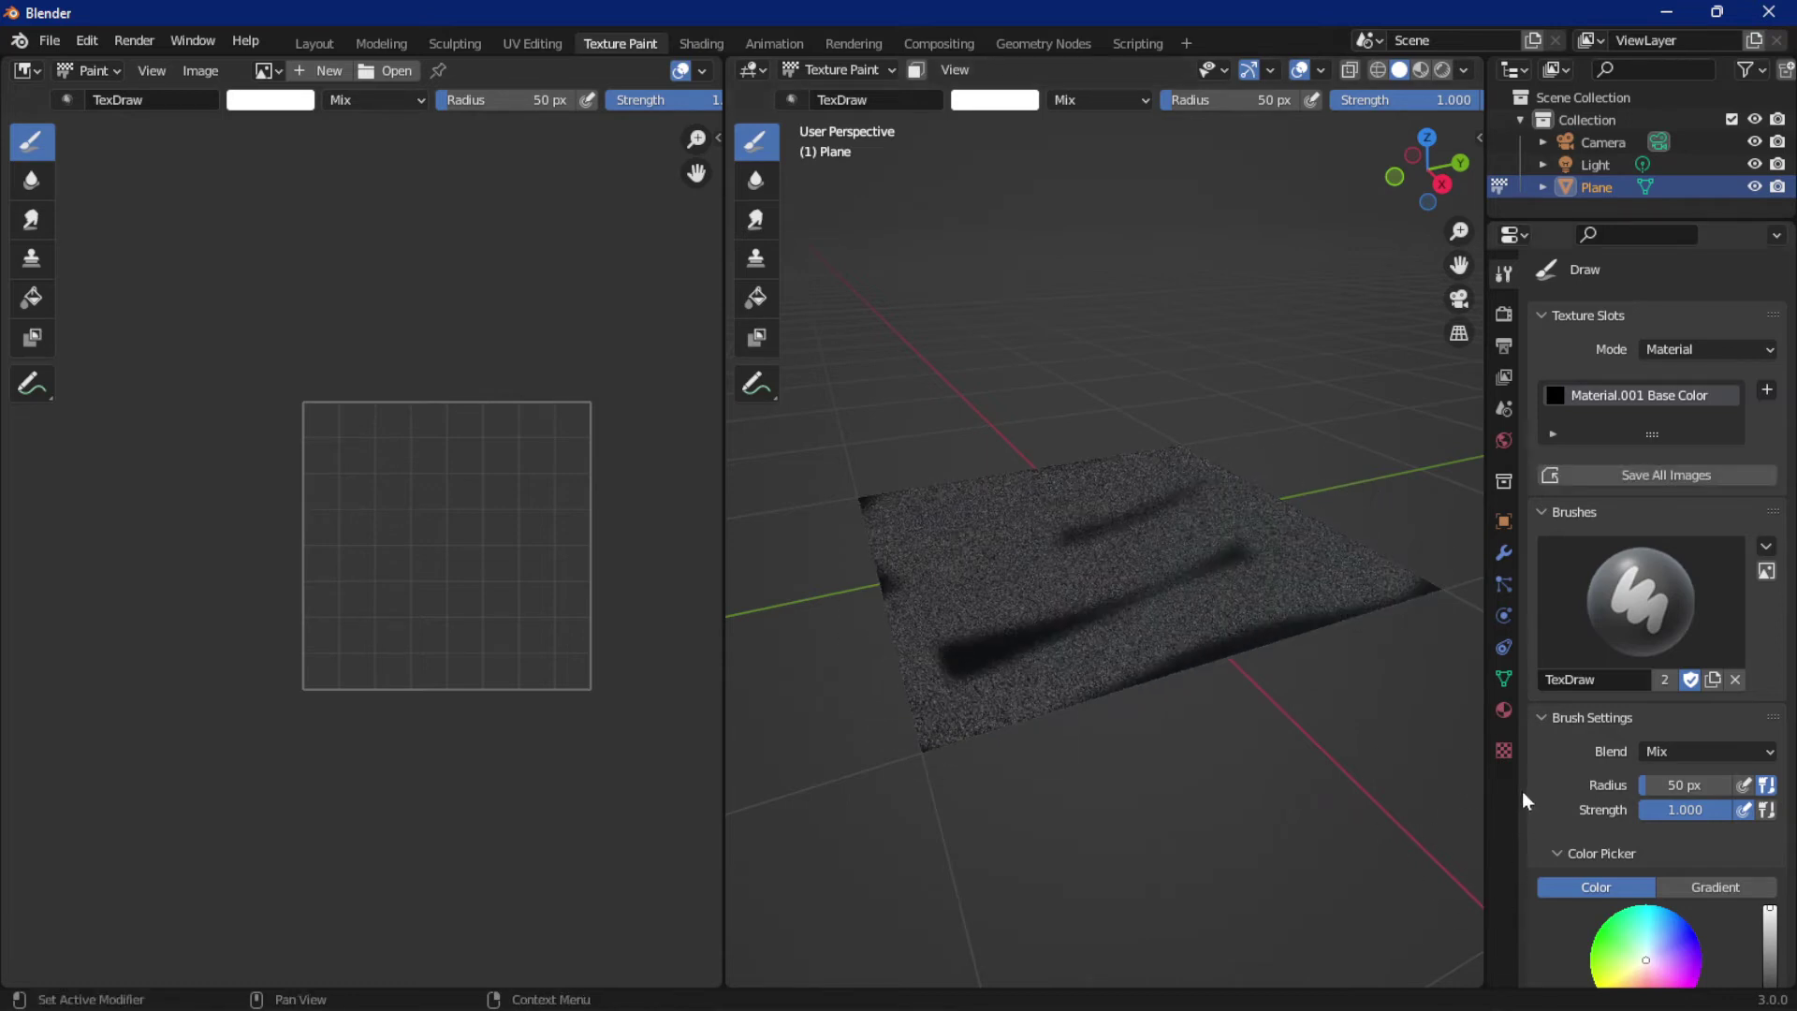
mouse_move(1176, 639)
mouse_down()
mouse_move(874, 654)
mouse_move(1195, 533)
mouse_move(862, 586)
mouse_move(1074, 621)
mouse_move(1391, 594)
mouse_up()
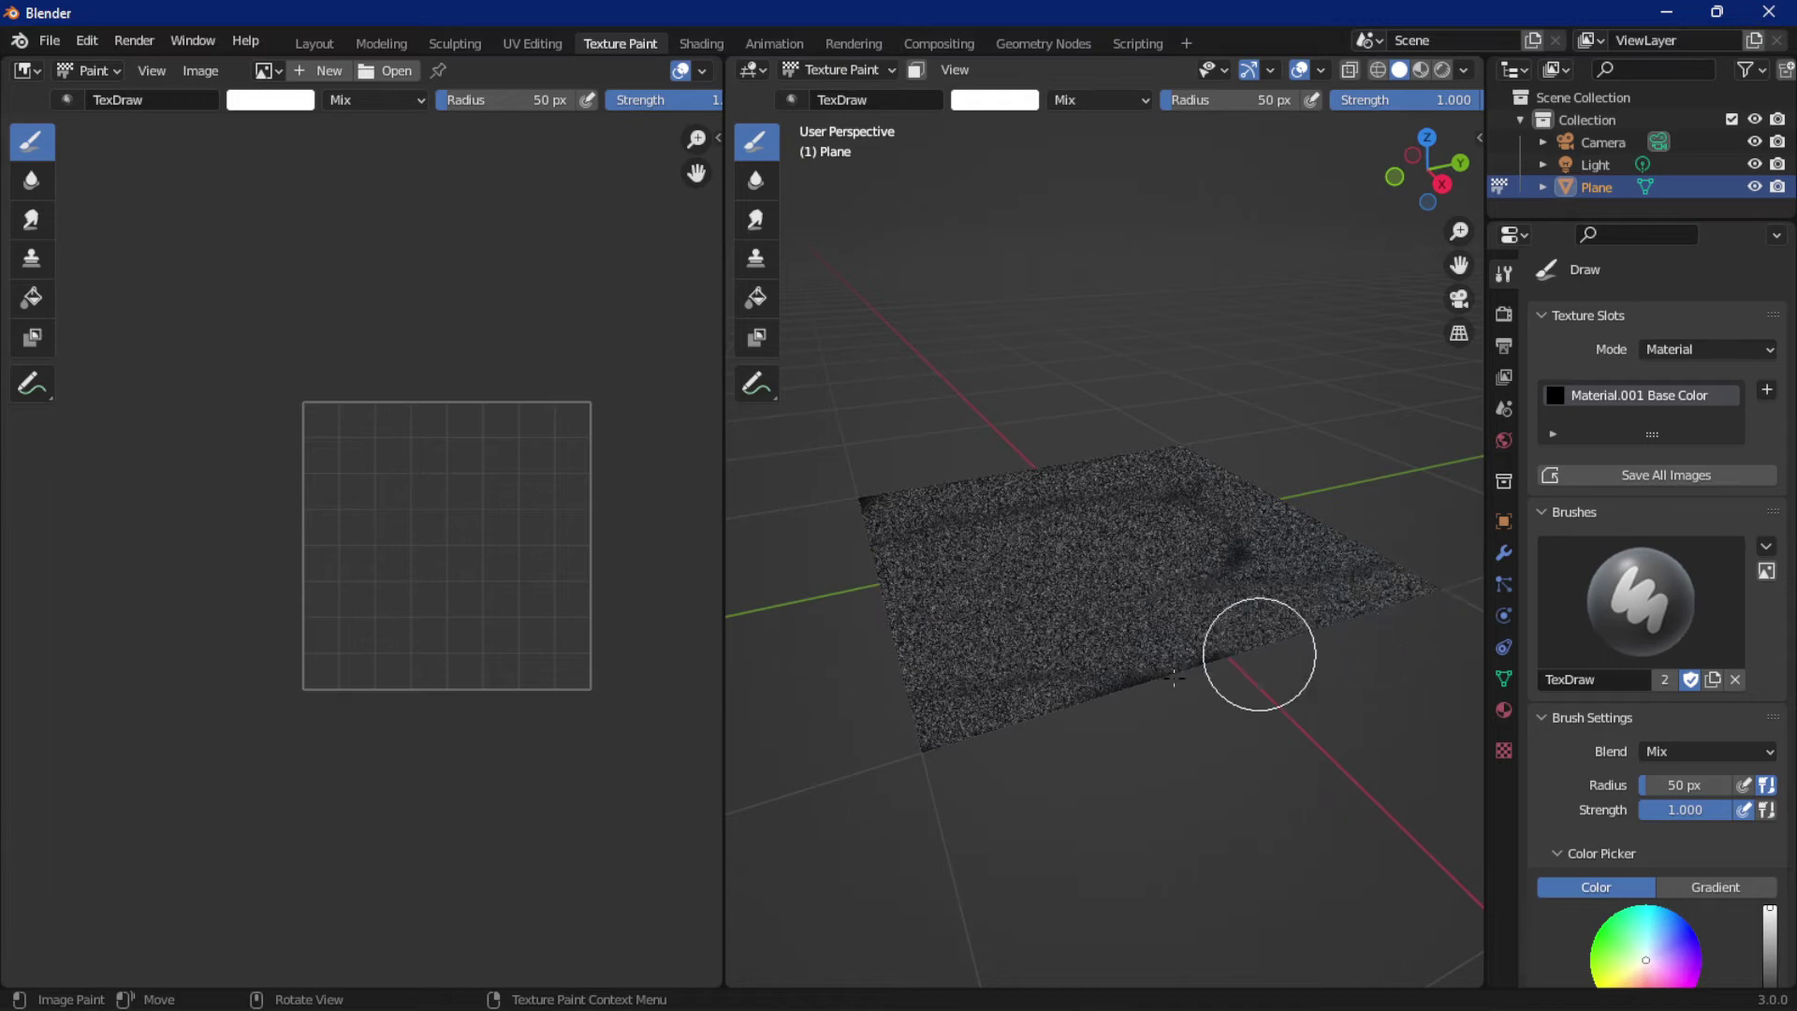
mouse_move(844, 514)
mouse_down()
mouse_move(1115, 525)
mouse_move(1131, 662)
mouse_move(1007, 534)
mouse_move(1262, 518)
mouse_move(1348, 542)
mouse_move(1010, 474)
mouse_up()
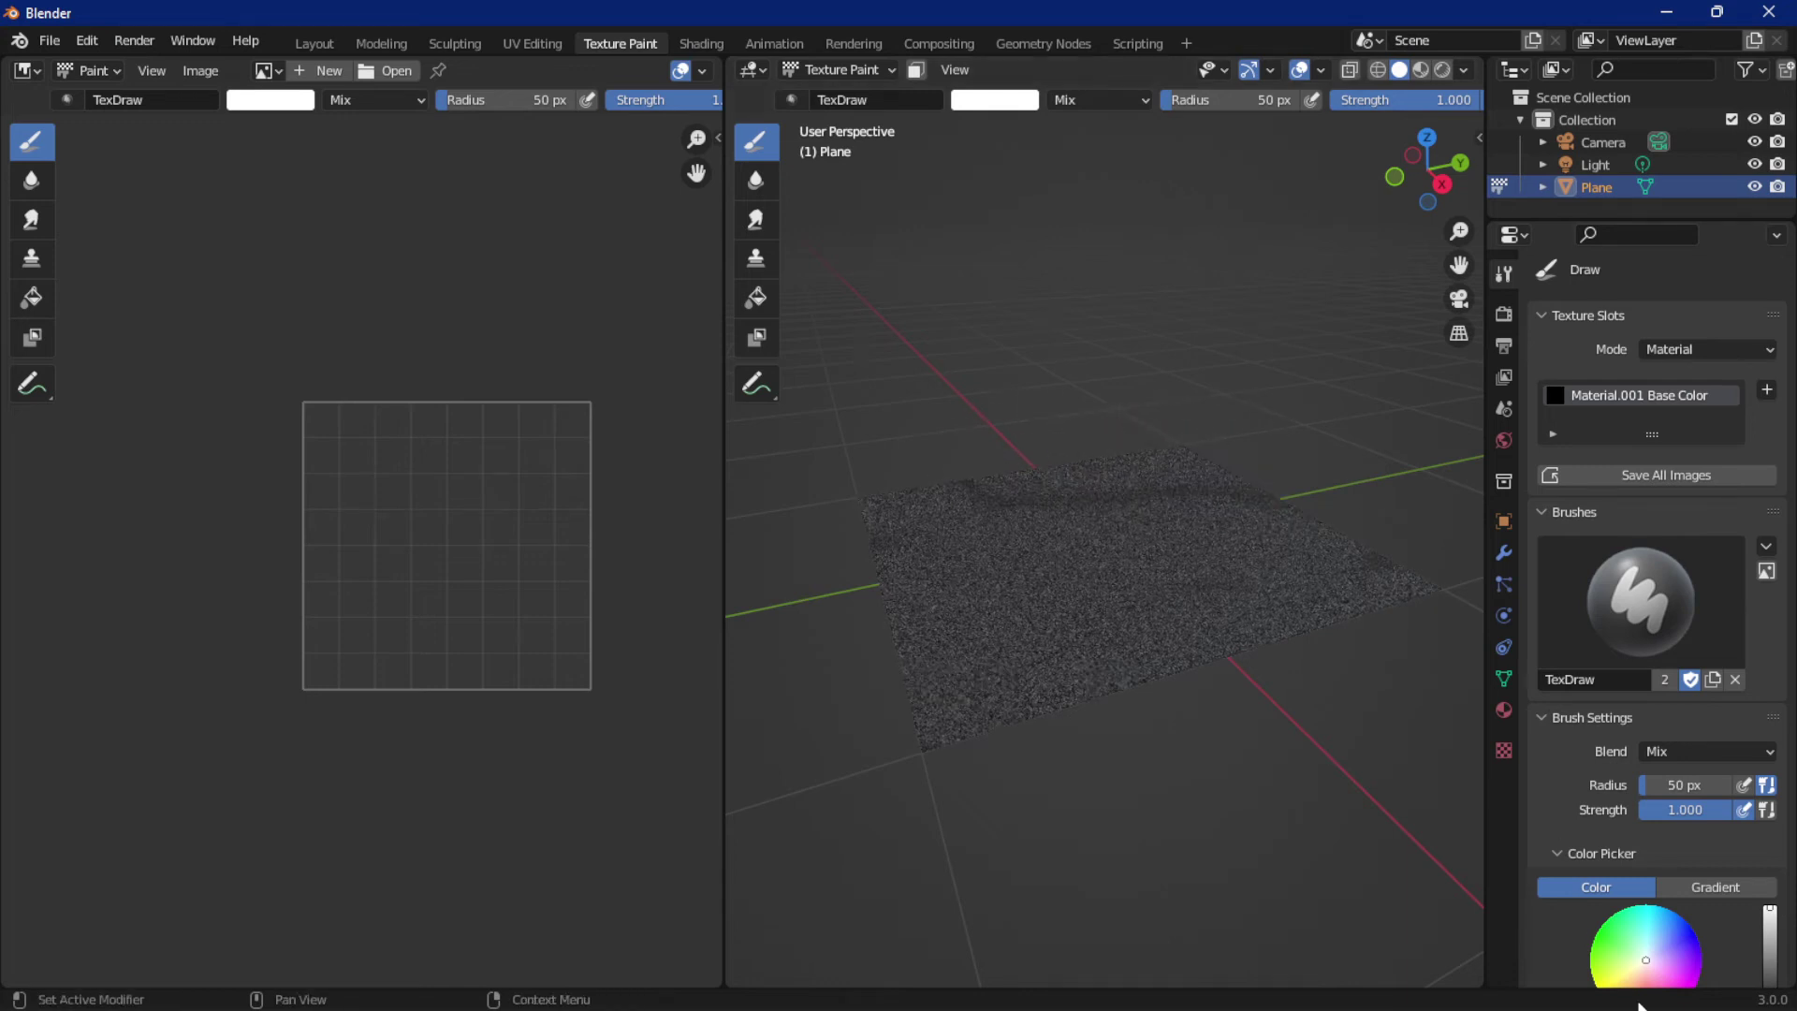
click(1504, 751)
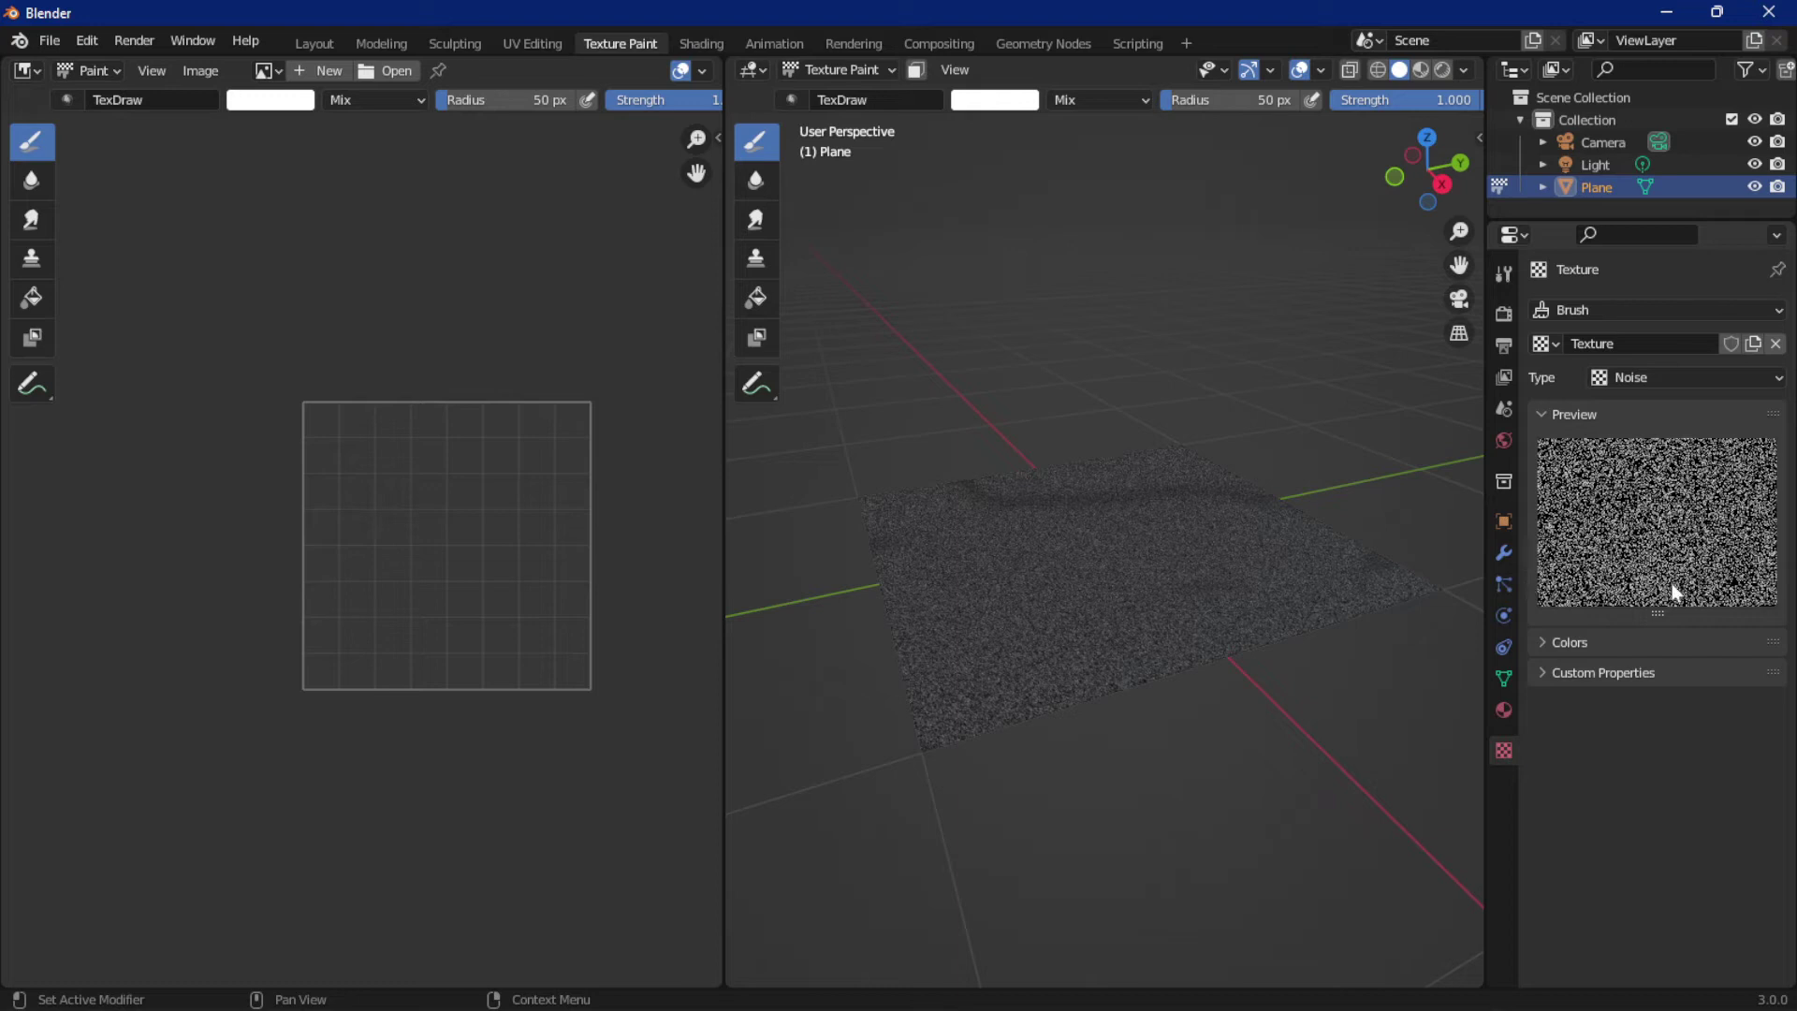
Expand the Noise texture's Colors panel, briefly opening and closing the Color Ramp subpanel.
click(1581, 645)
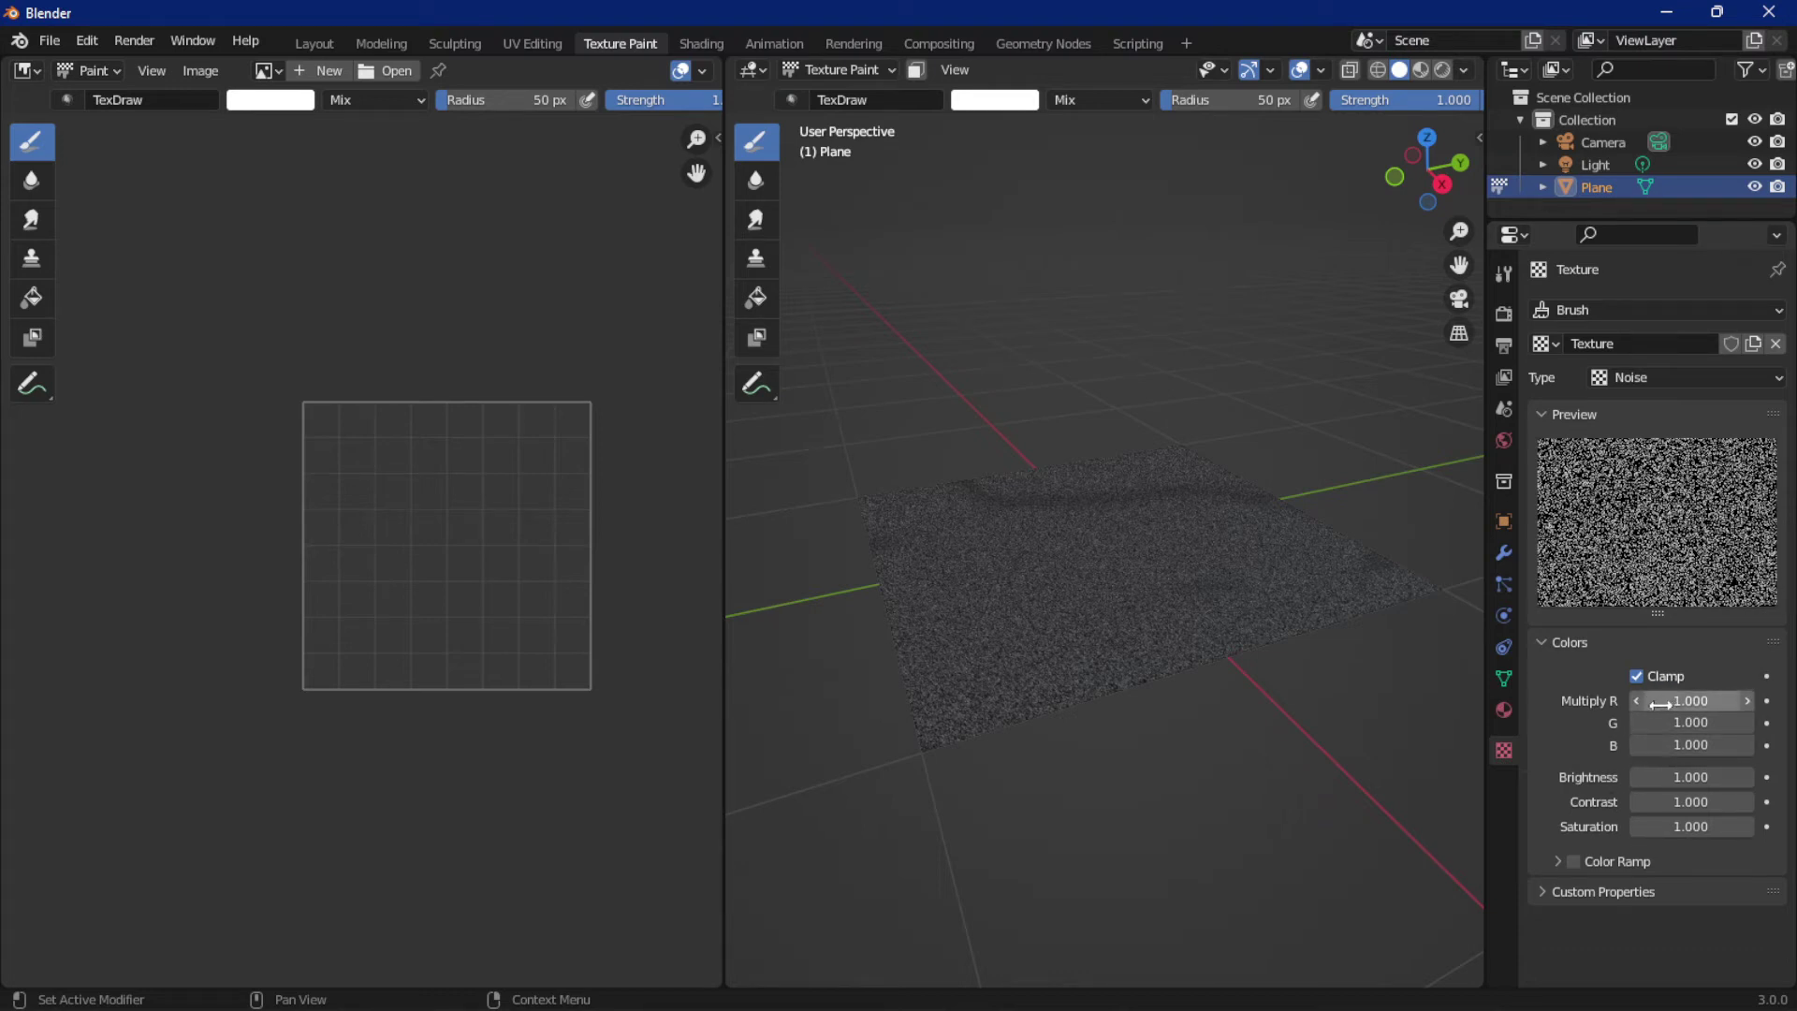
click(1606, 859)
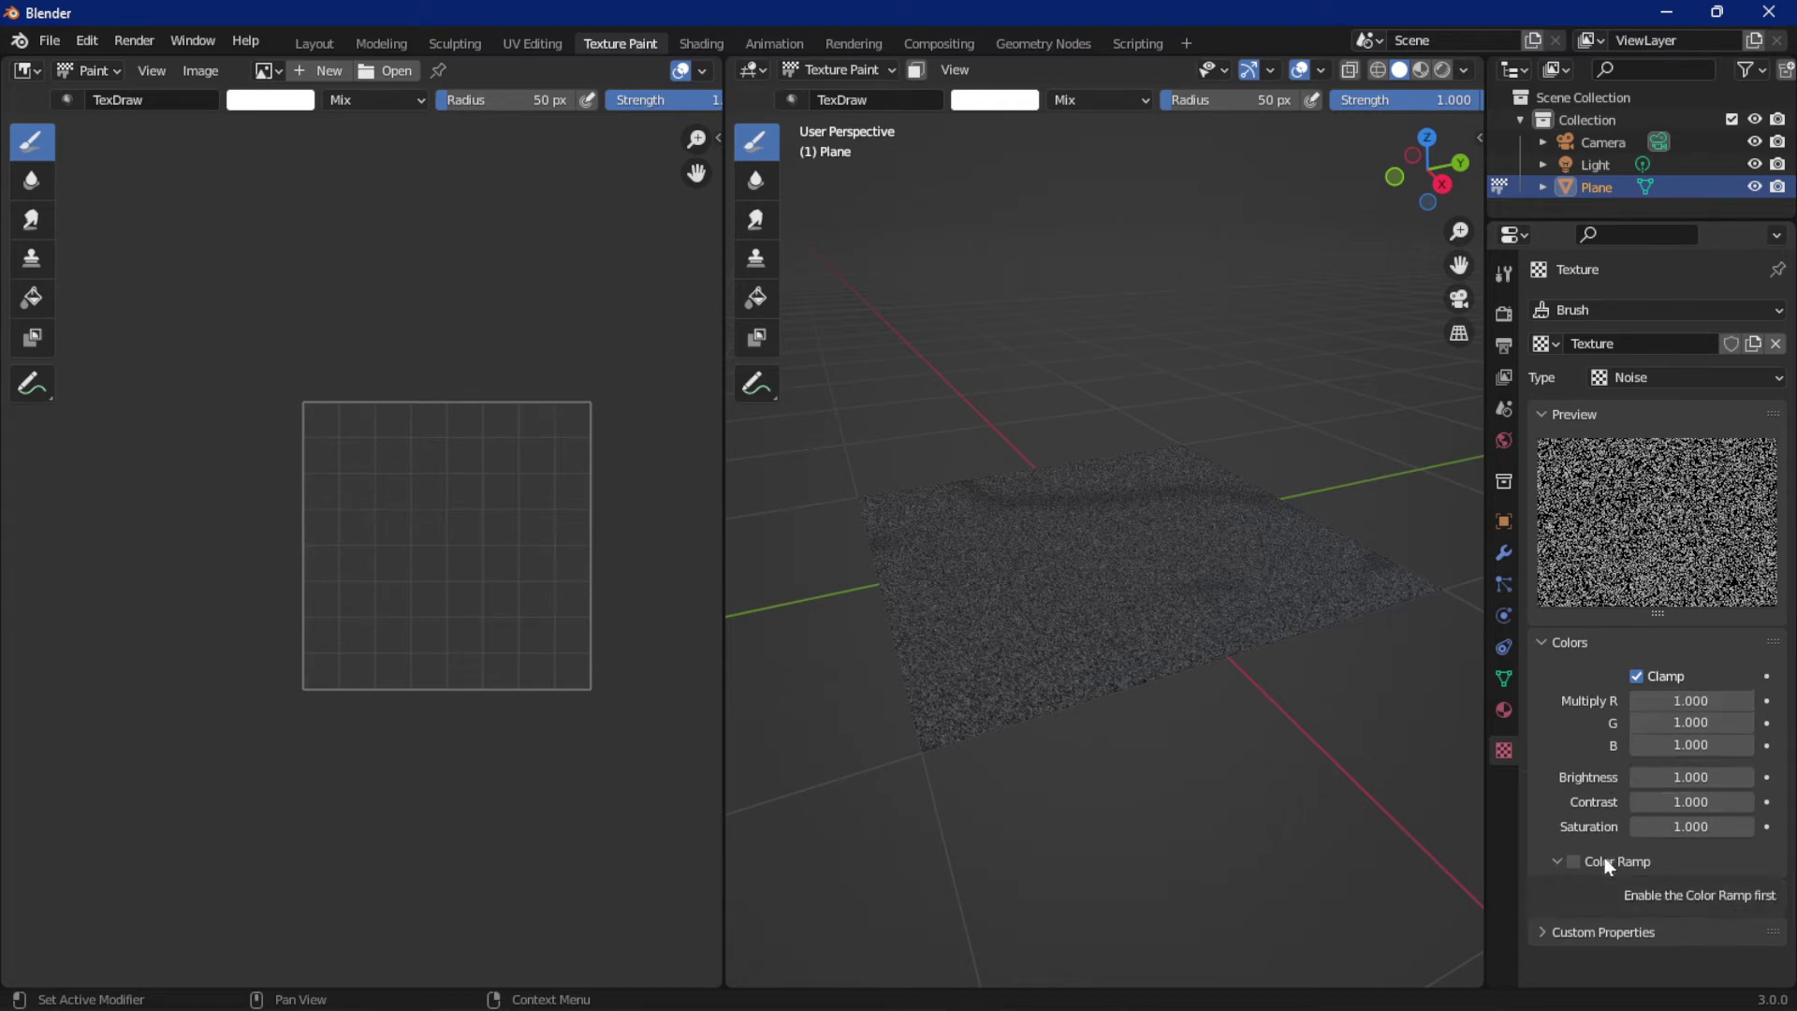
click(1550, 861)
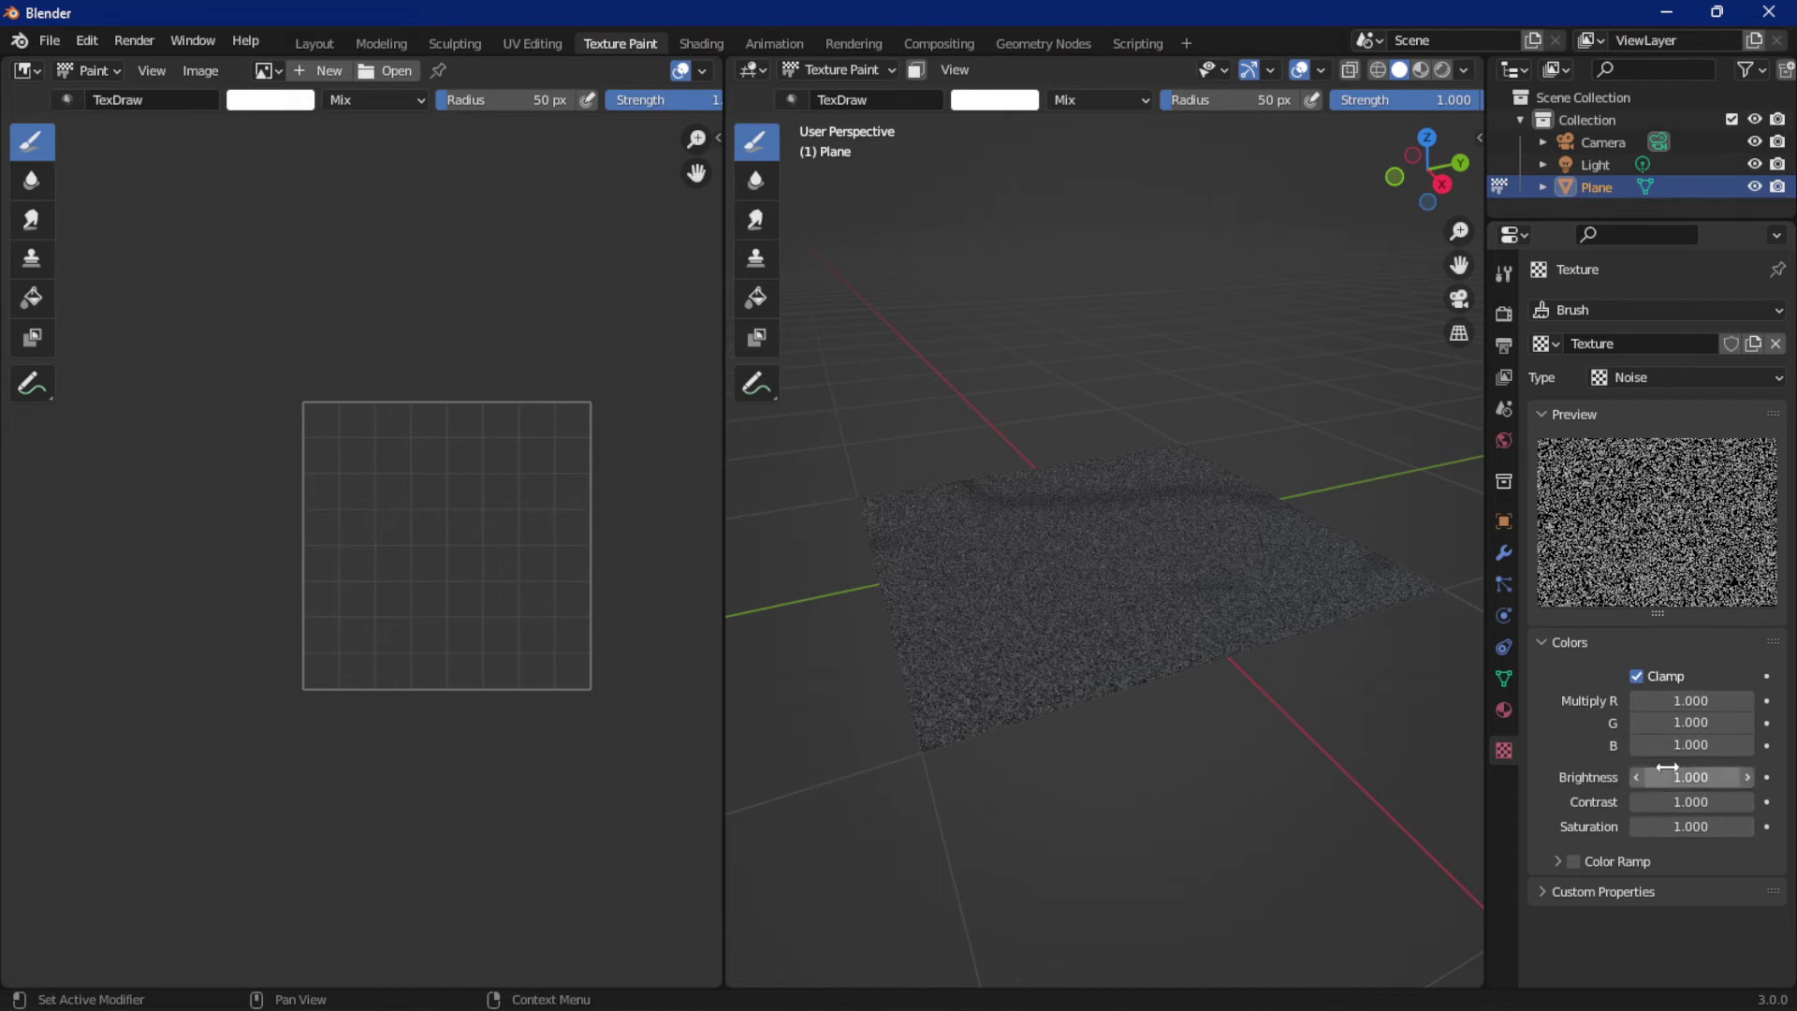
Set the Noise texture Brightness to 0.770 and paint a test stroke on the plane.
mouse_move(1668, 777)
mouse_down()
mouse_move(1694, 777)
mouse_move(1544, 777)
mouse_up()
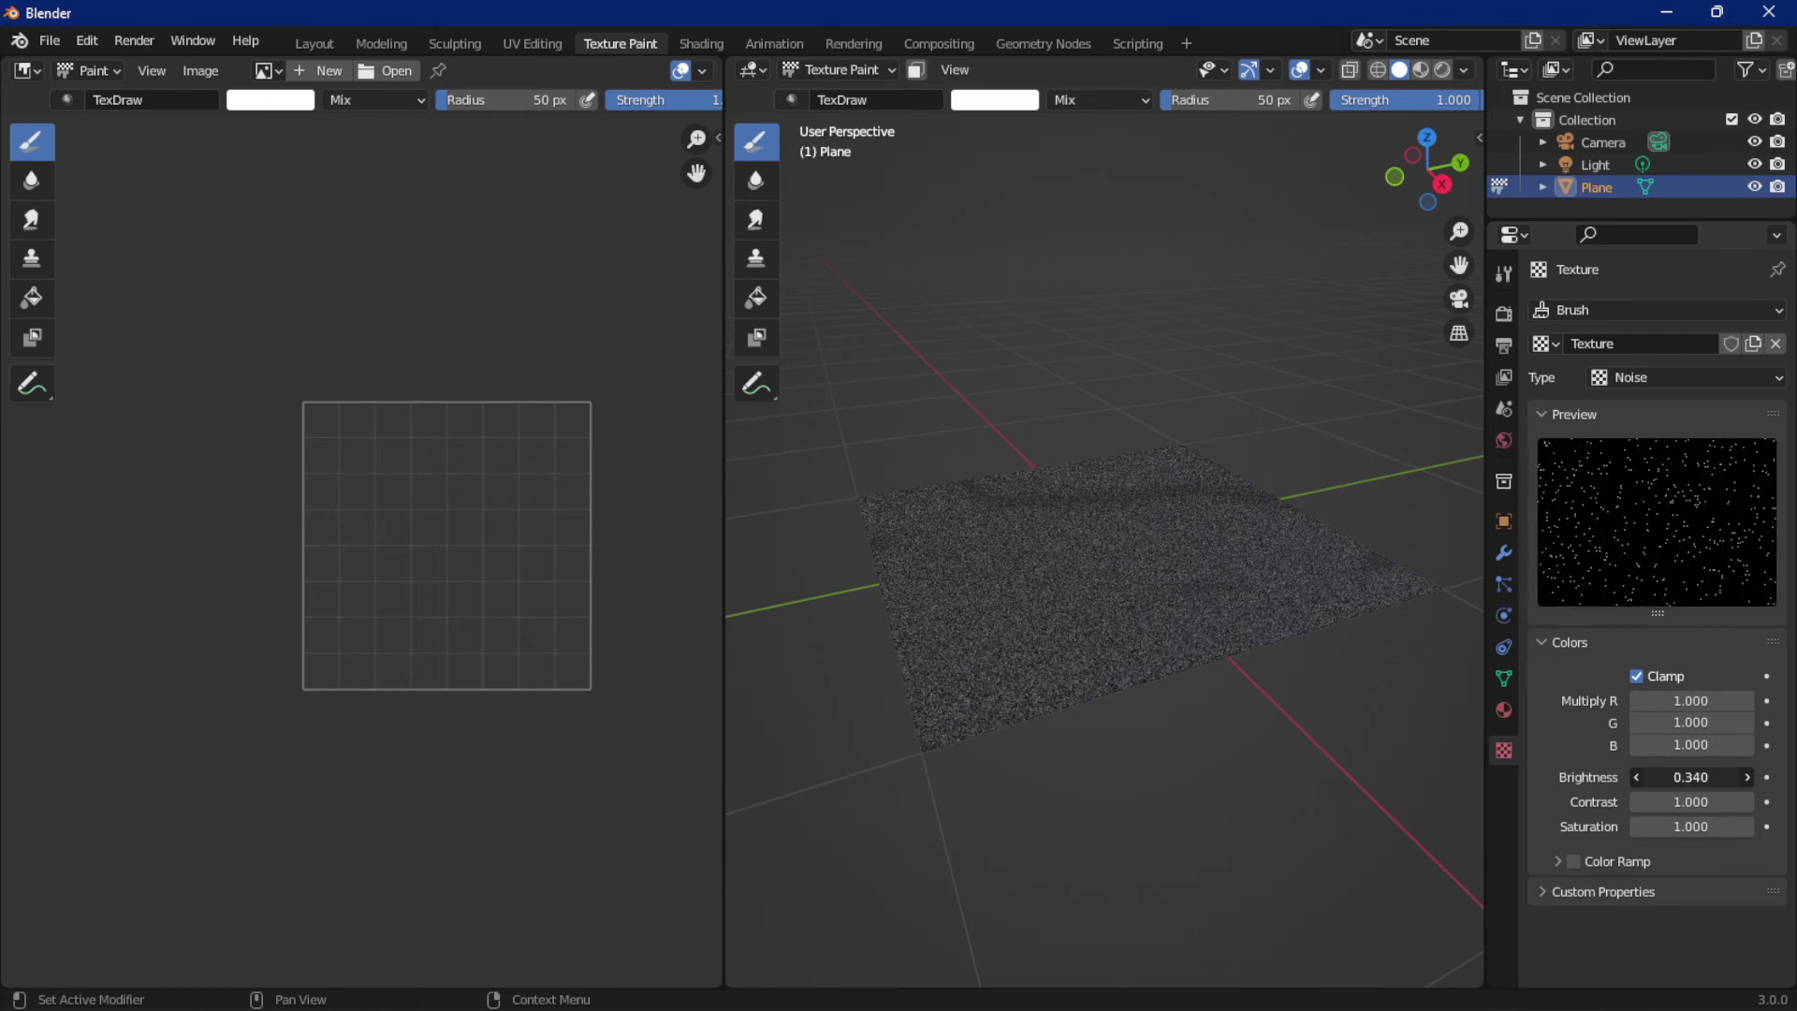
drag(1545, 777, 1667, 777)
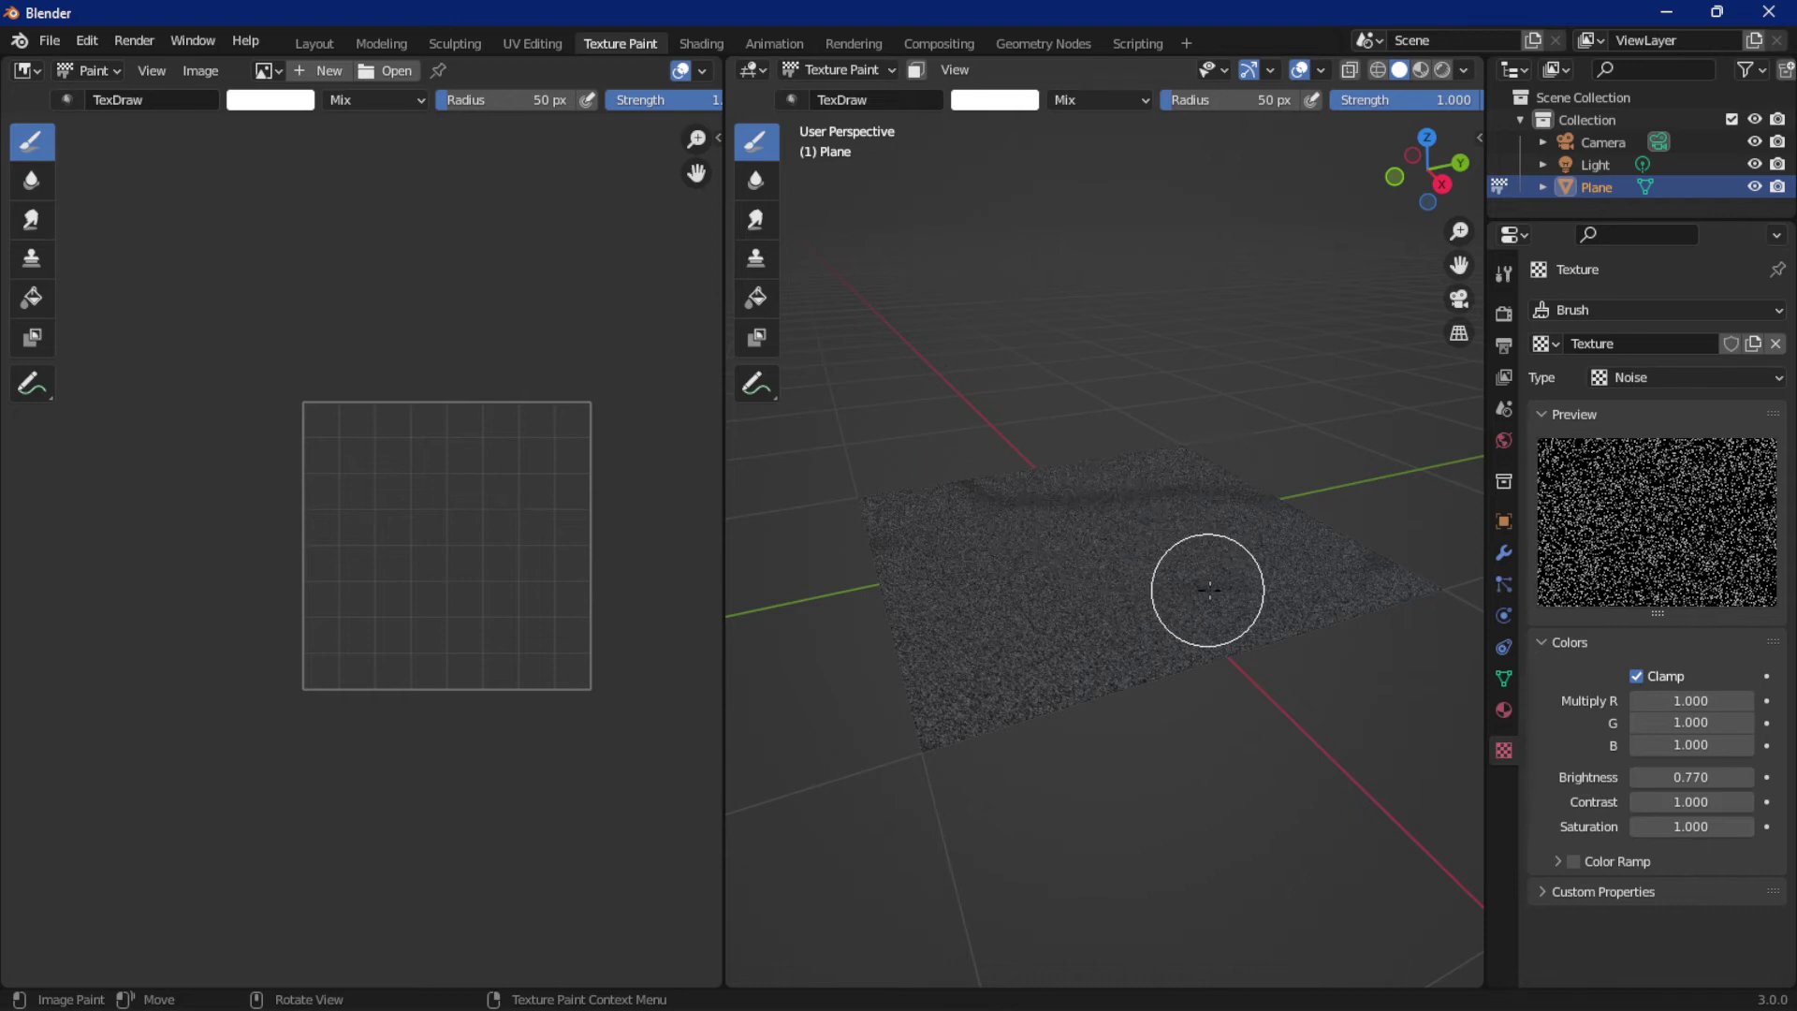
drag(1207, 585, 1455, 698)
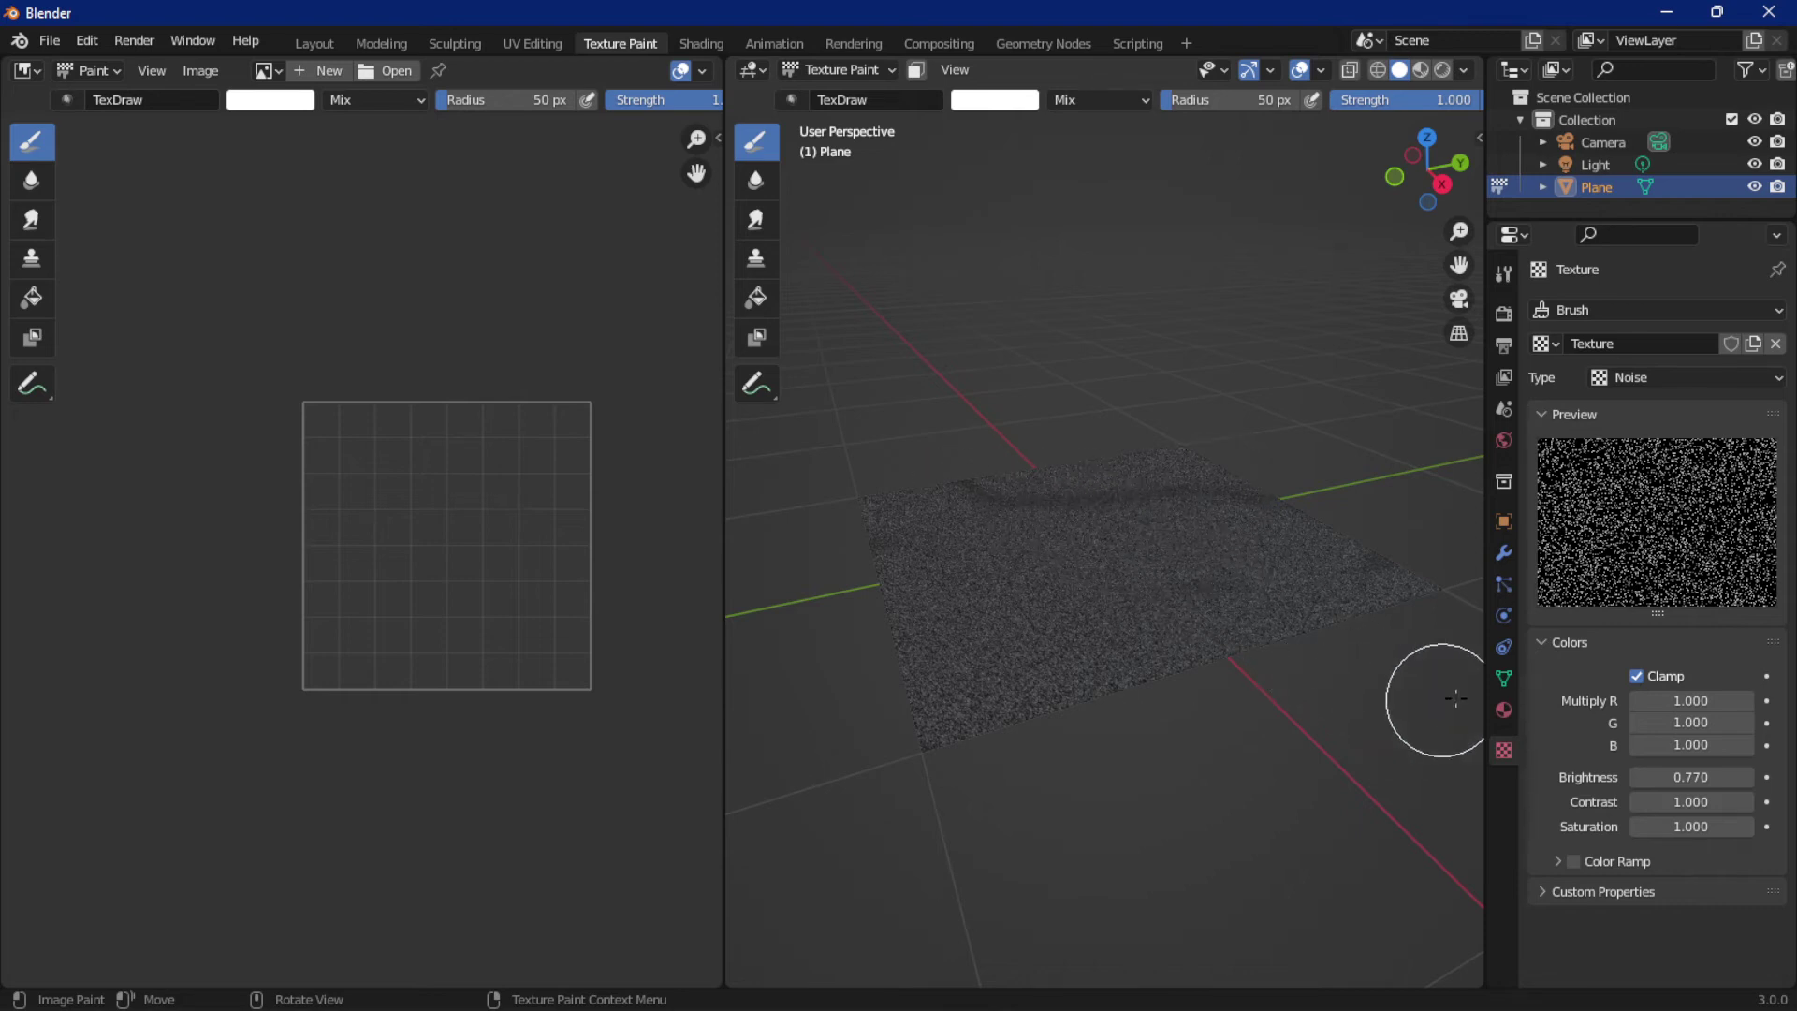
Enable the Noise texture's Color Ramp and expand its editor.
click(1576, 861)
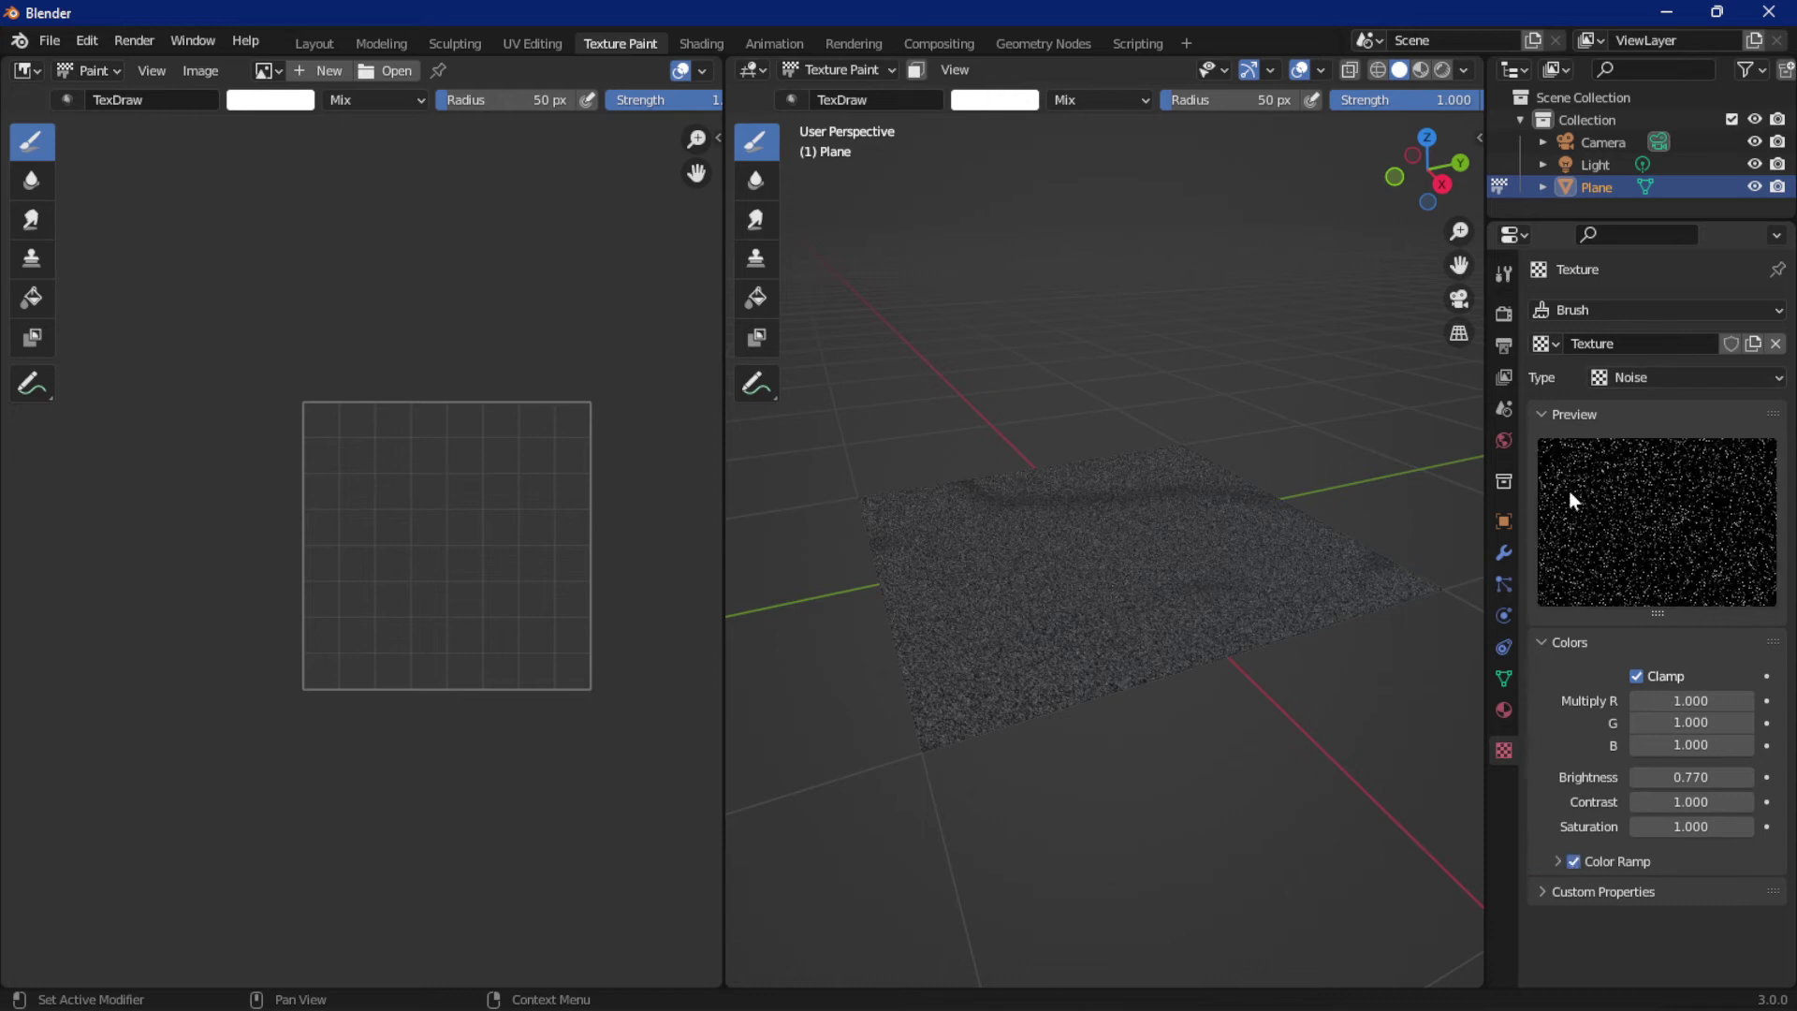
click(1551, 861)
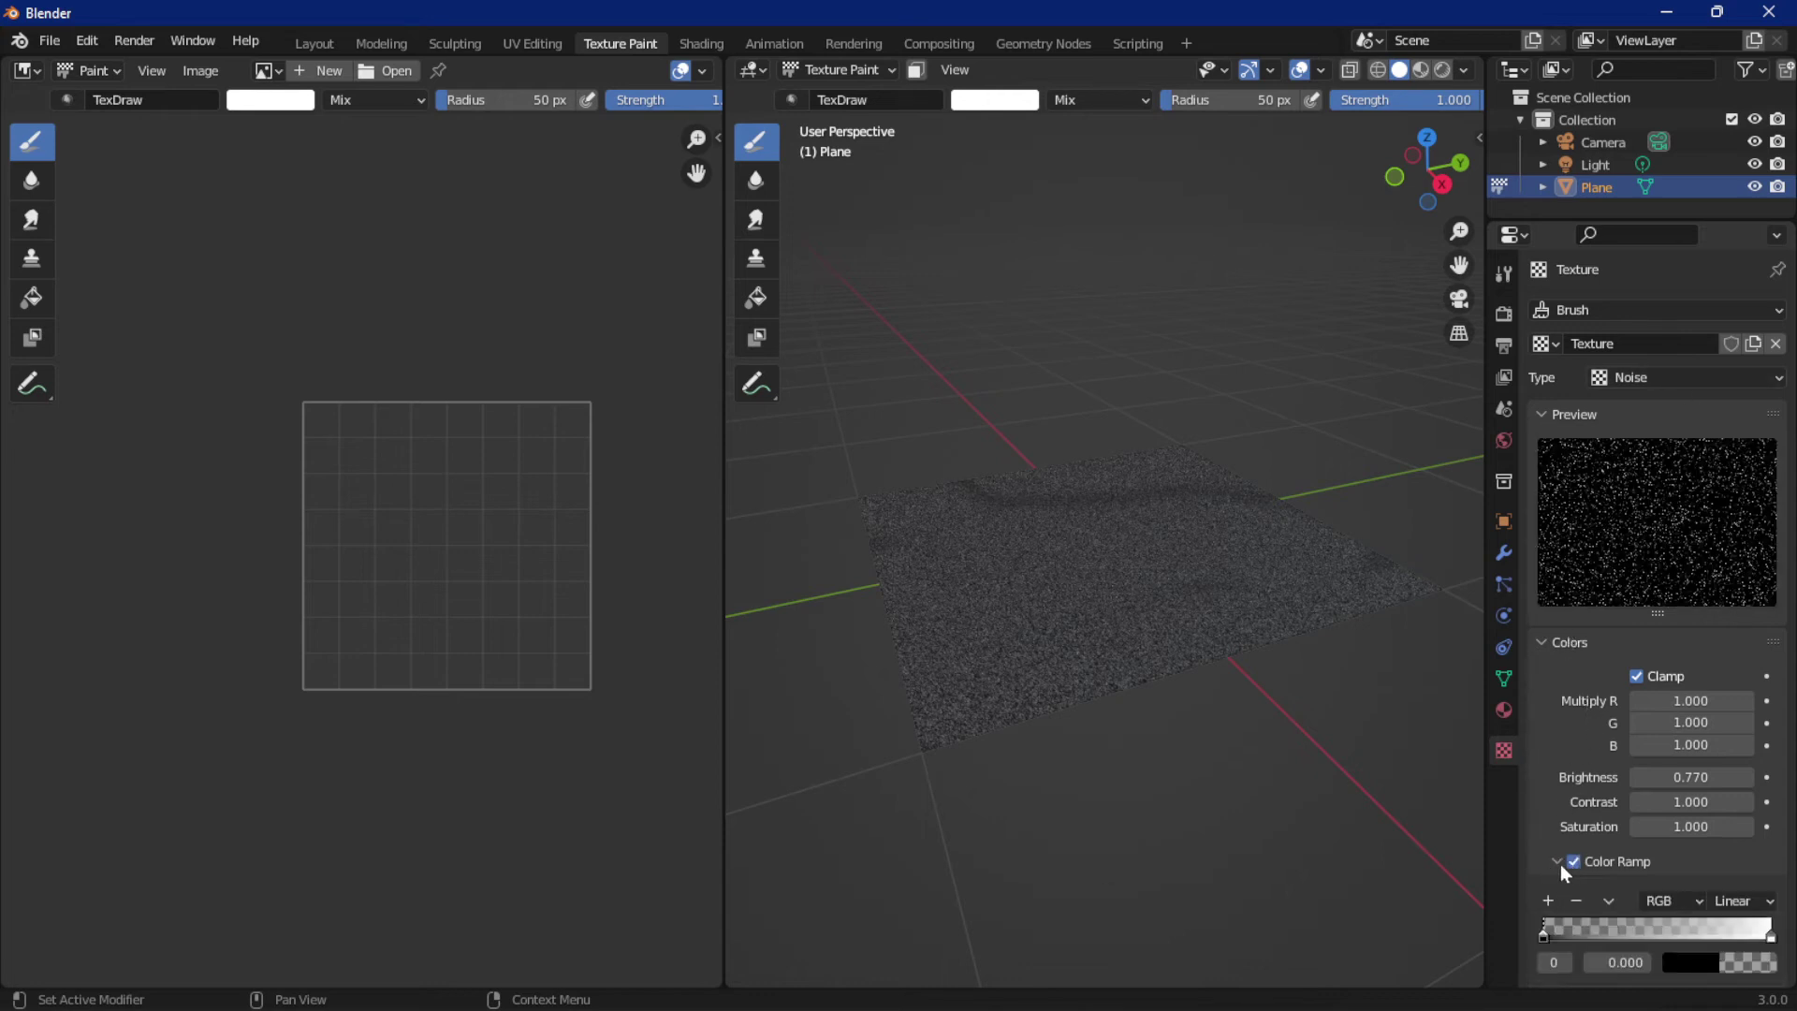
scroll(1563, 856, down, 1)
Drag the ramp's black and white stops to test them, finally sliding black right.
mouse_move(1771, 910)
mouse_down()
mouse_move(1541, 926)
mouse_move(1769, 934)
mouse_up()
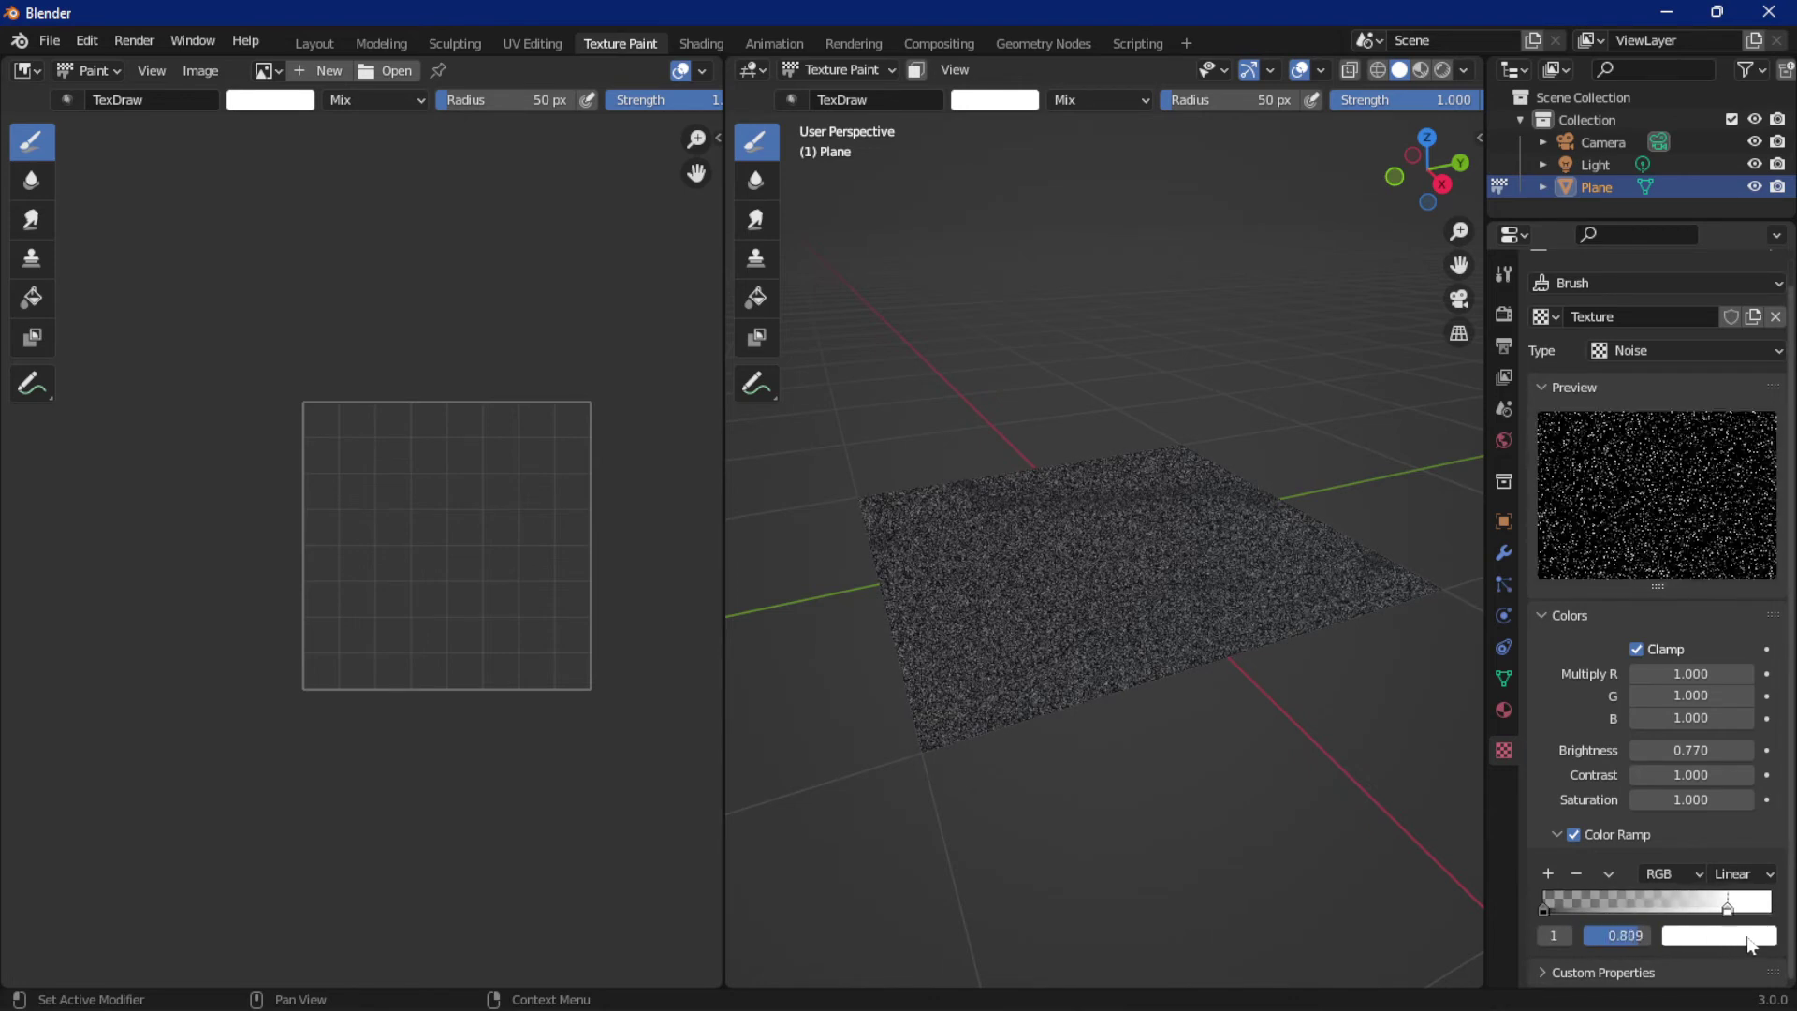
mouse_move(1544, 906)
mouse_down()
mouse_move(1700, 913)
mouse_move(1588, 922)
mouse_up()
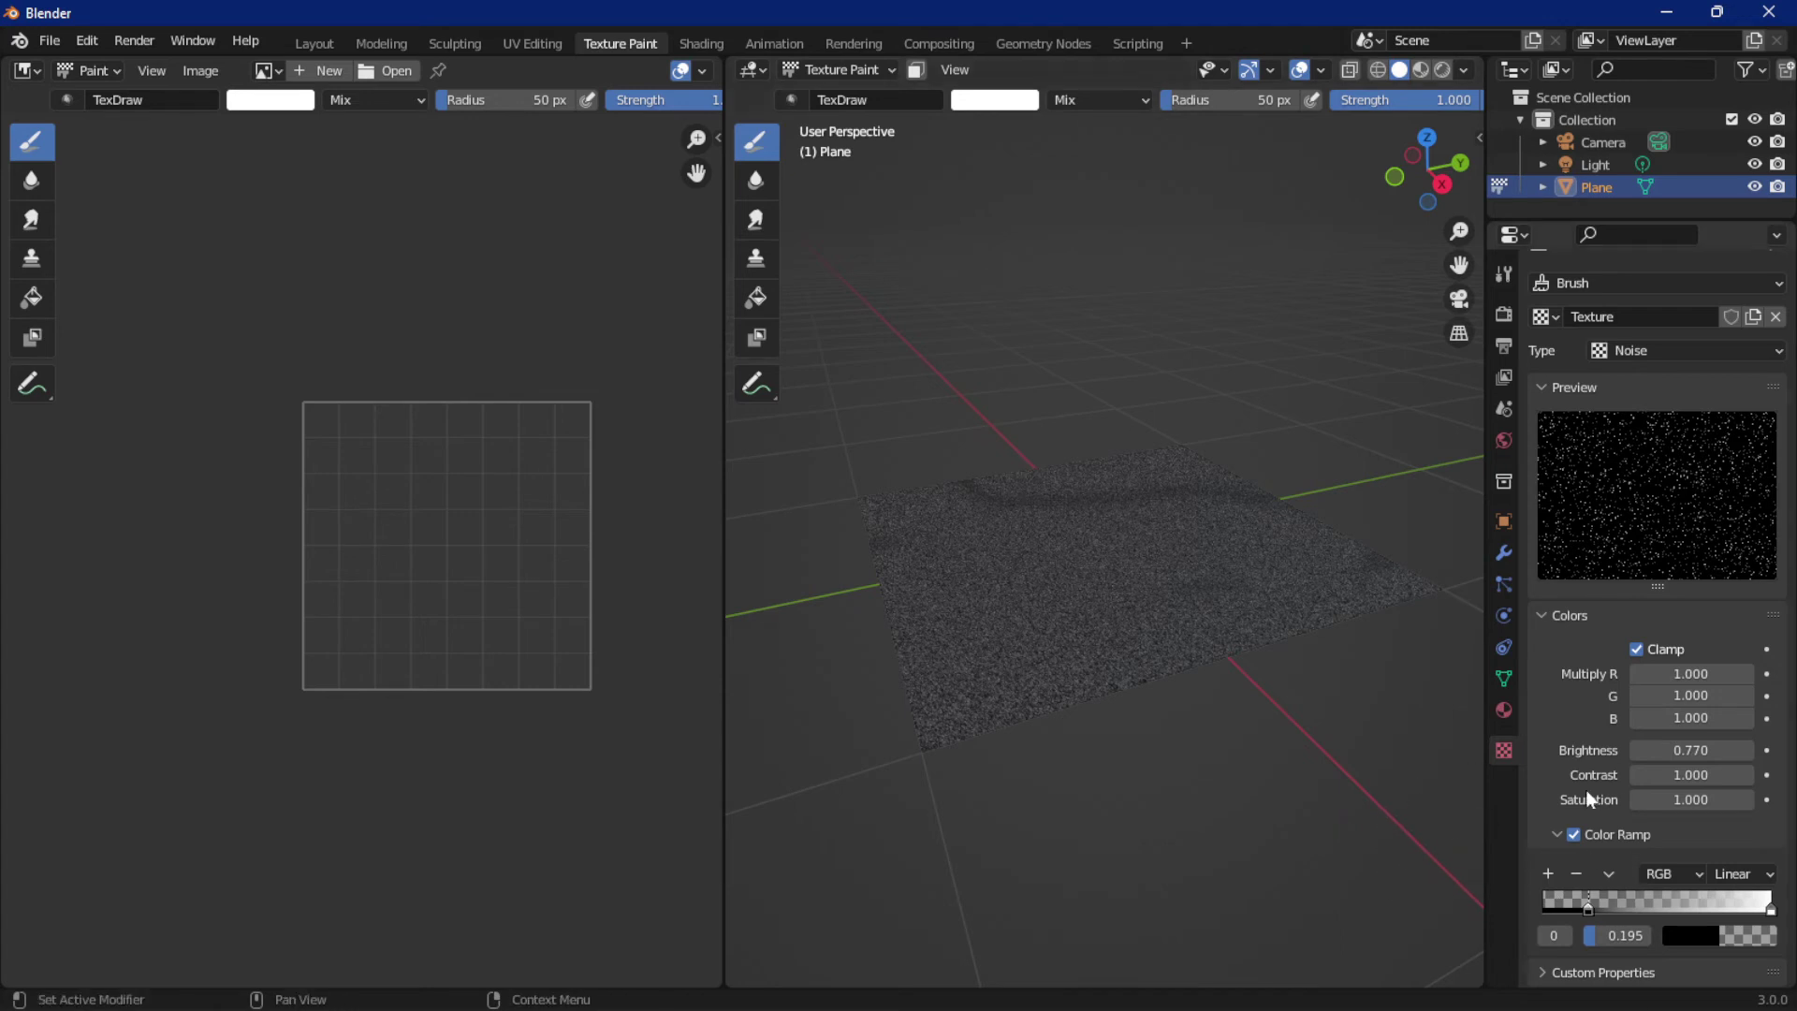
drag(1589, 903, 1538, 913)
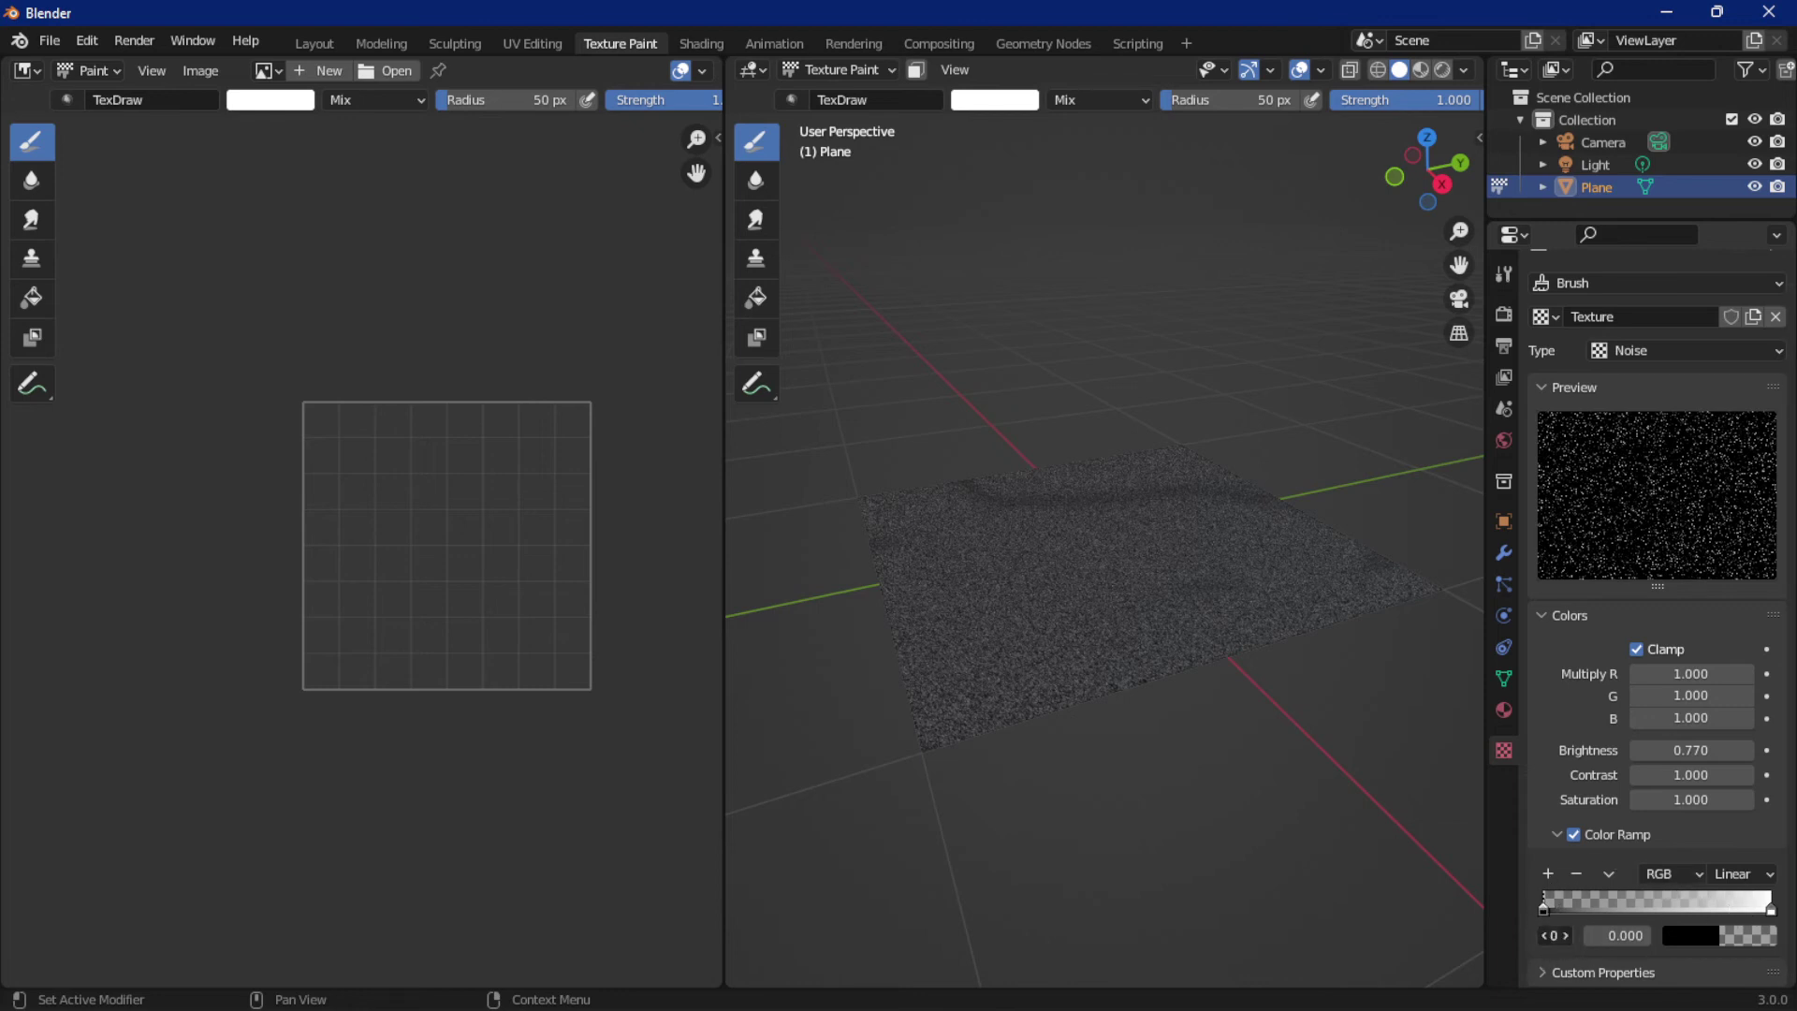
click(1760, 906)
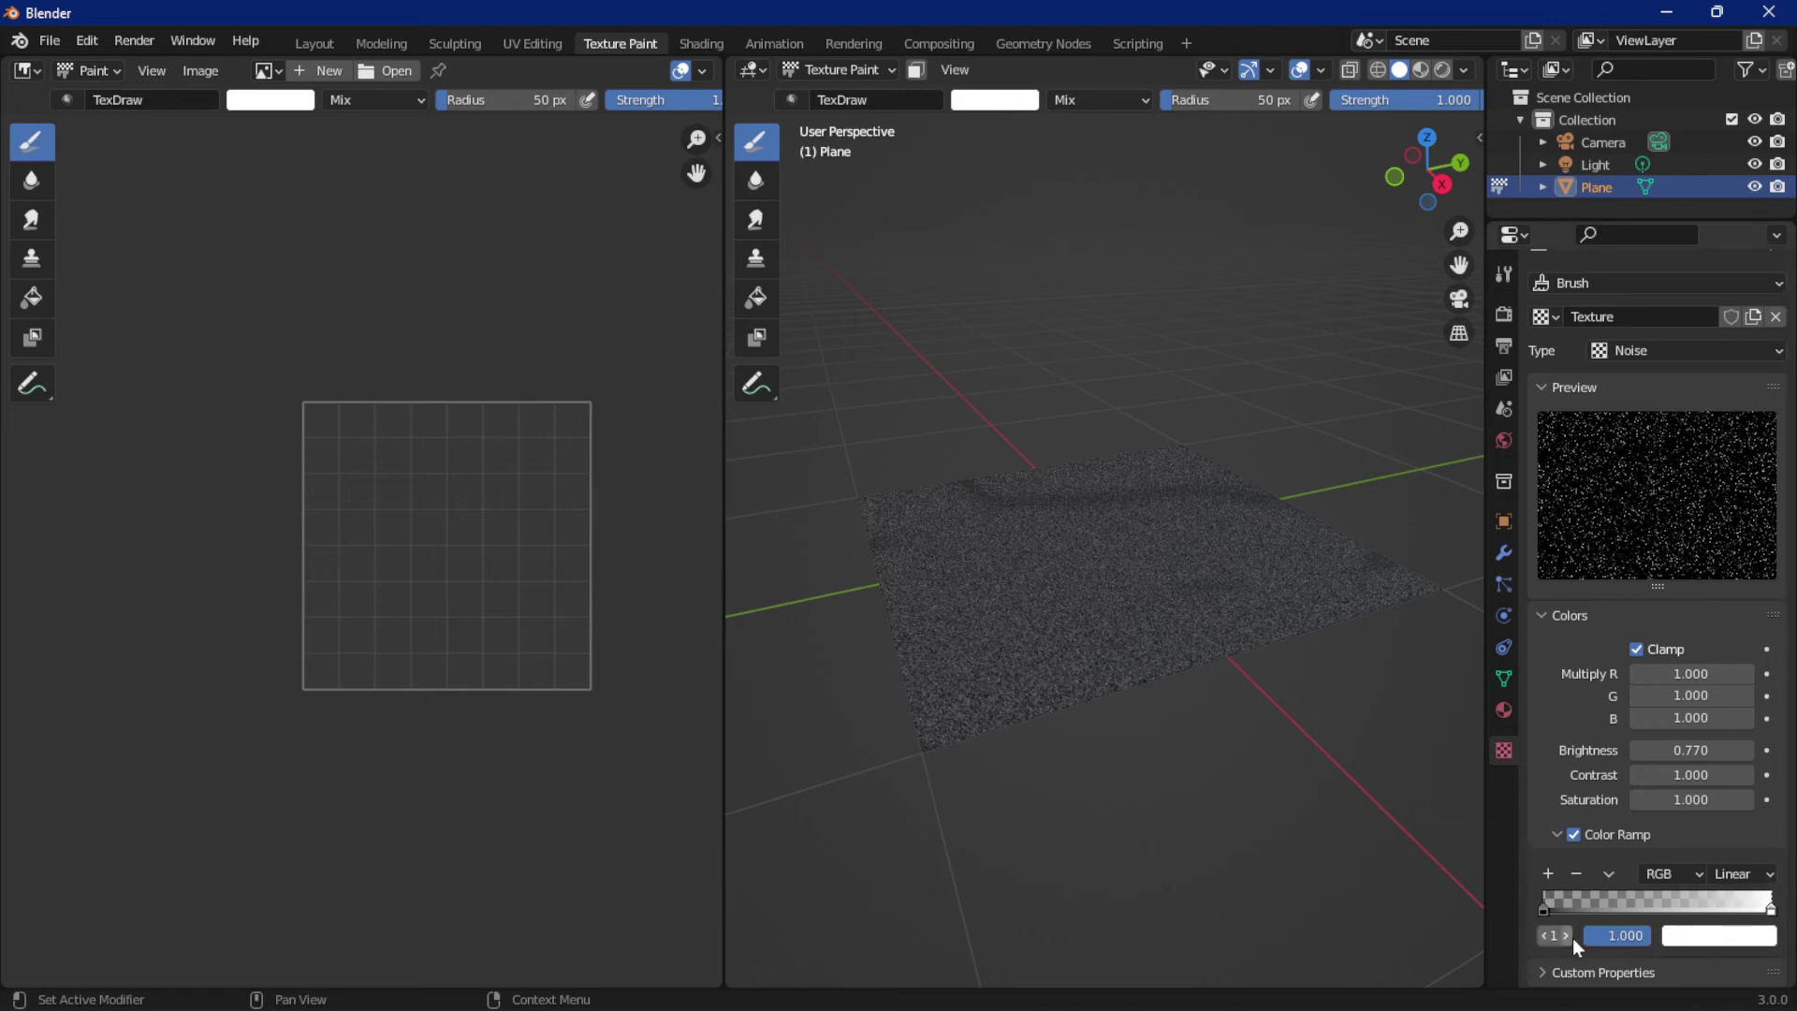
drag(1555, 934, 1534, 934)
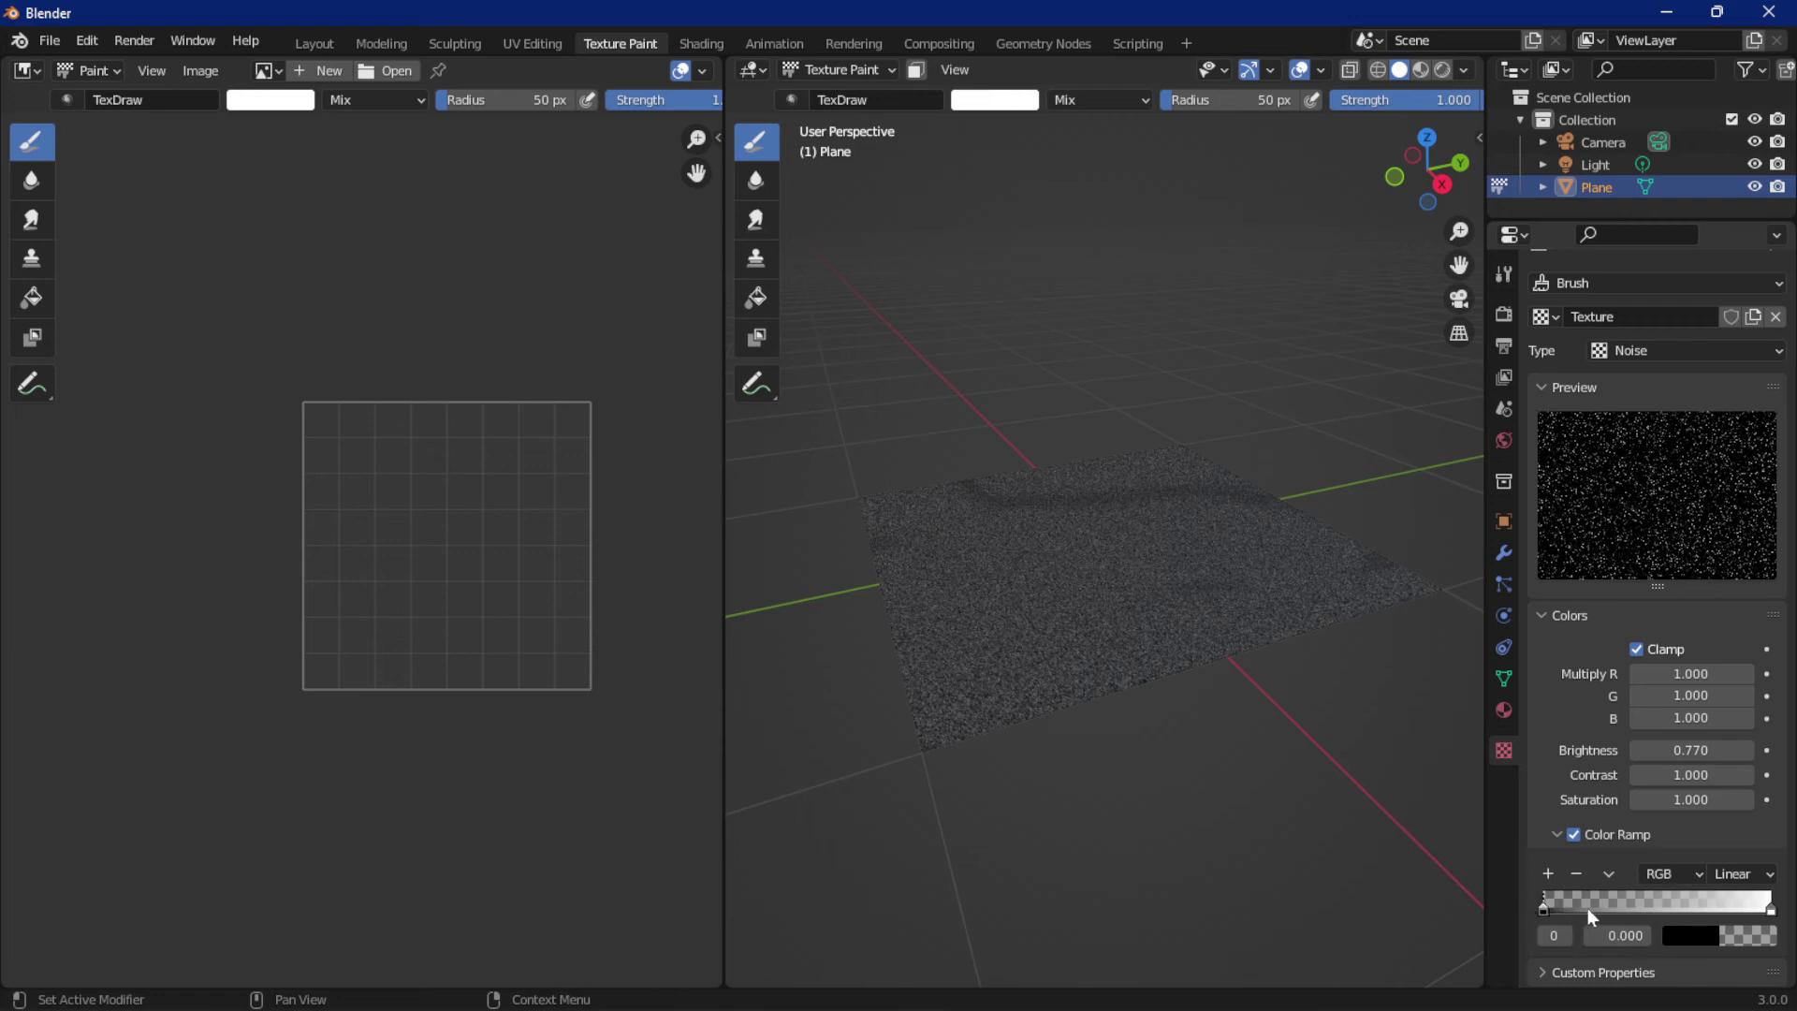
drag(1600, 936, 1642, 936)
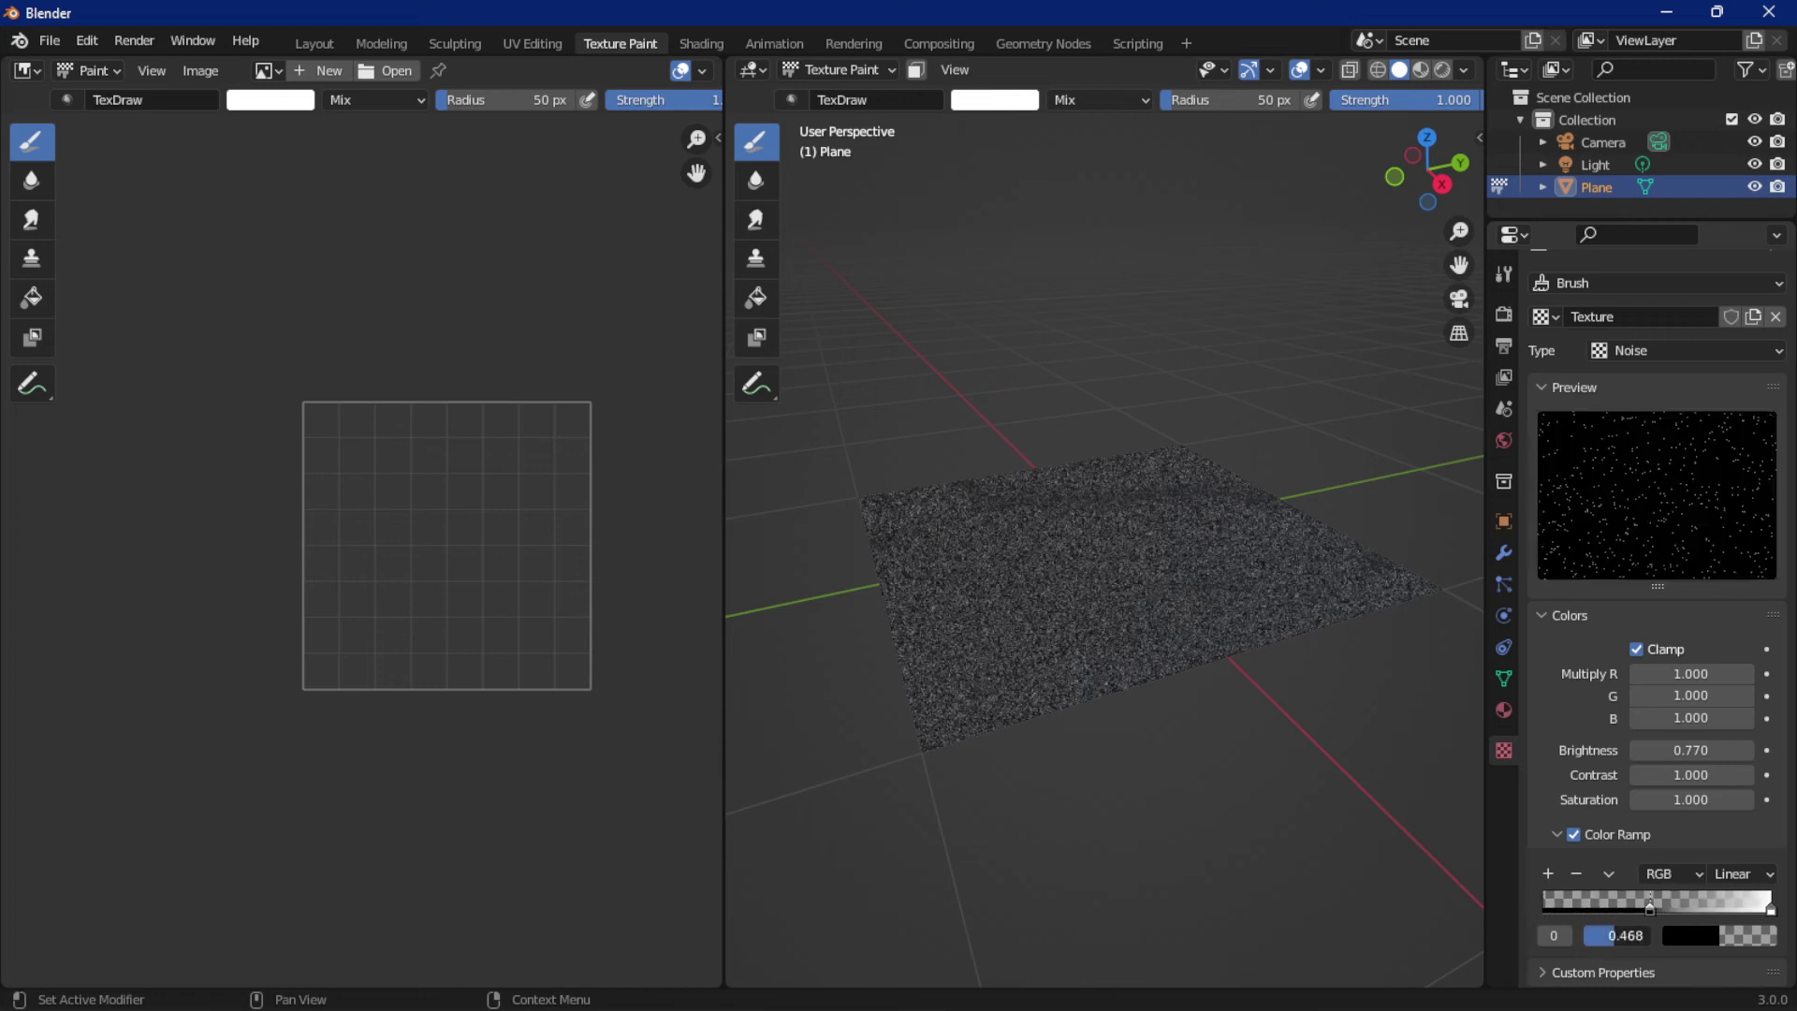
Cancel the stop move and colour the ramp's first stop violet.
key(Escape)
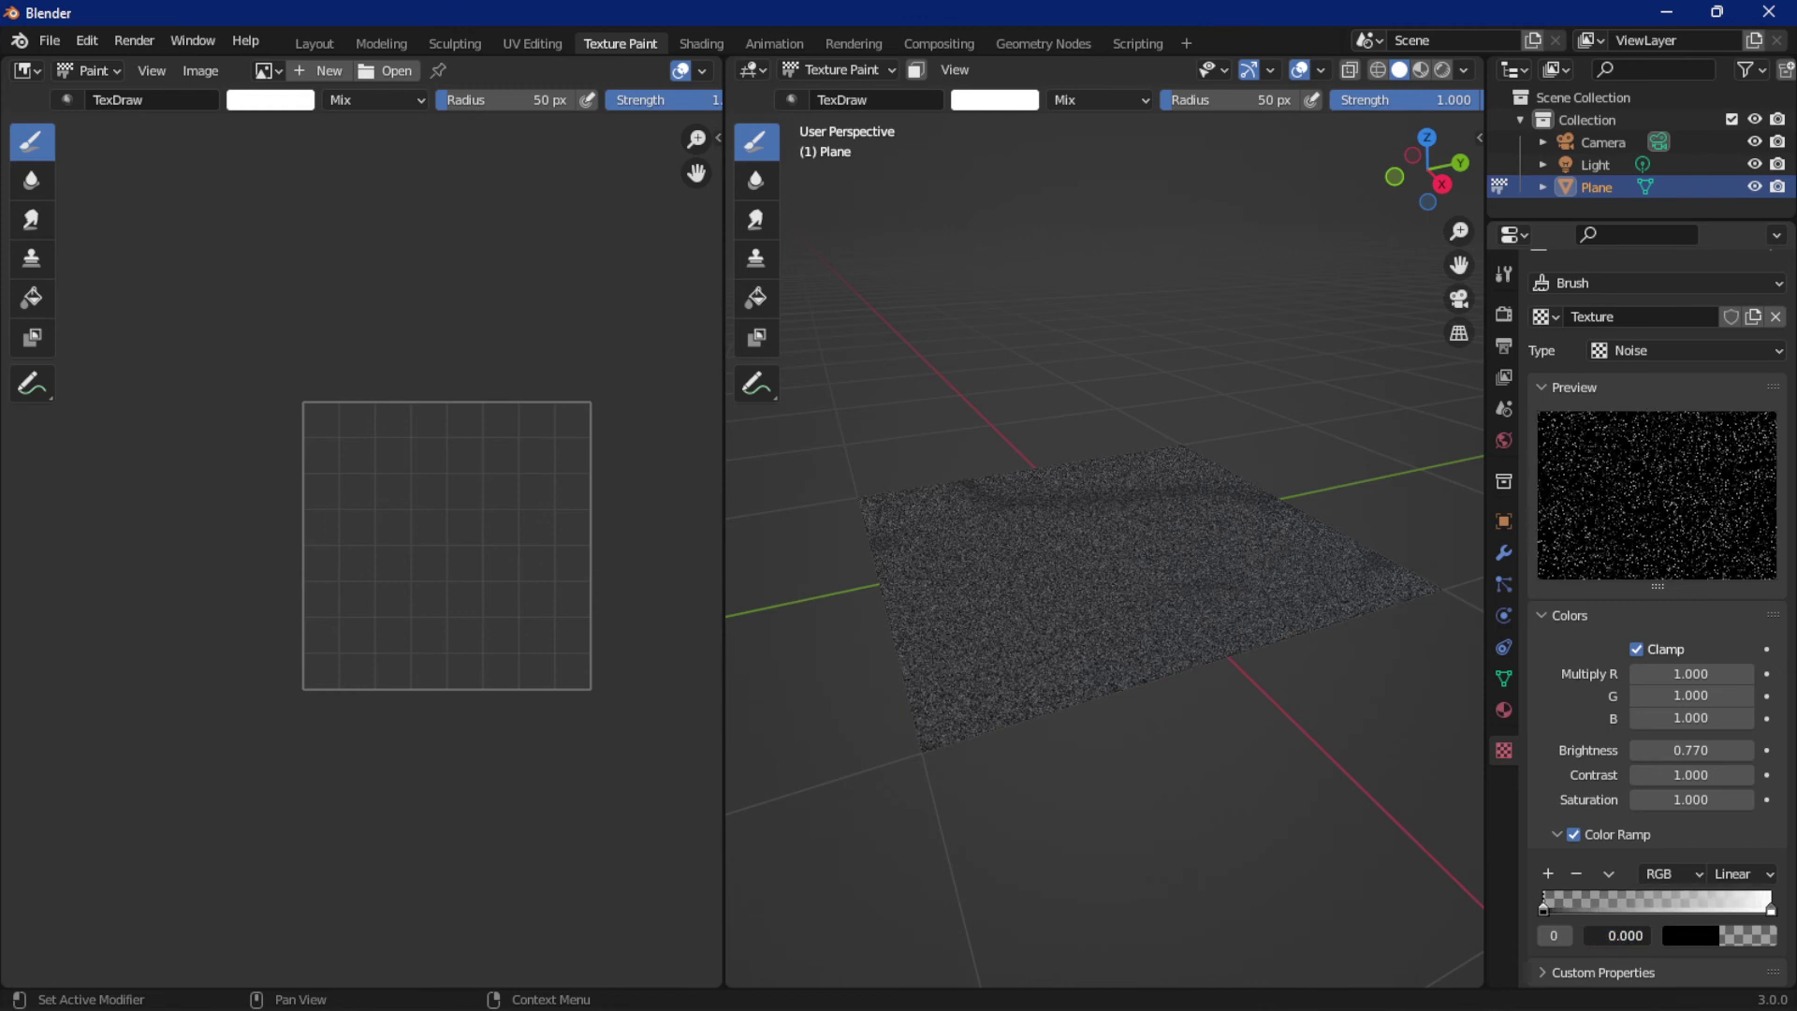
click(1696, 936)
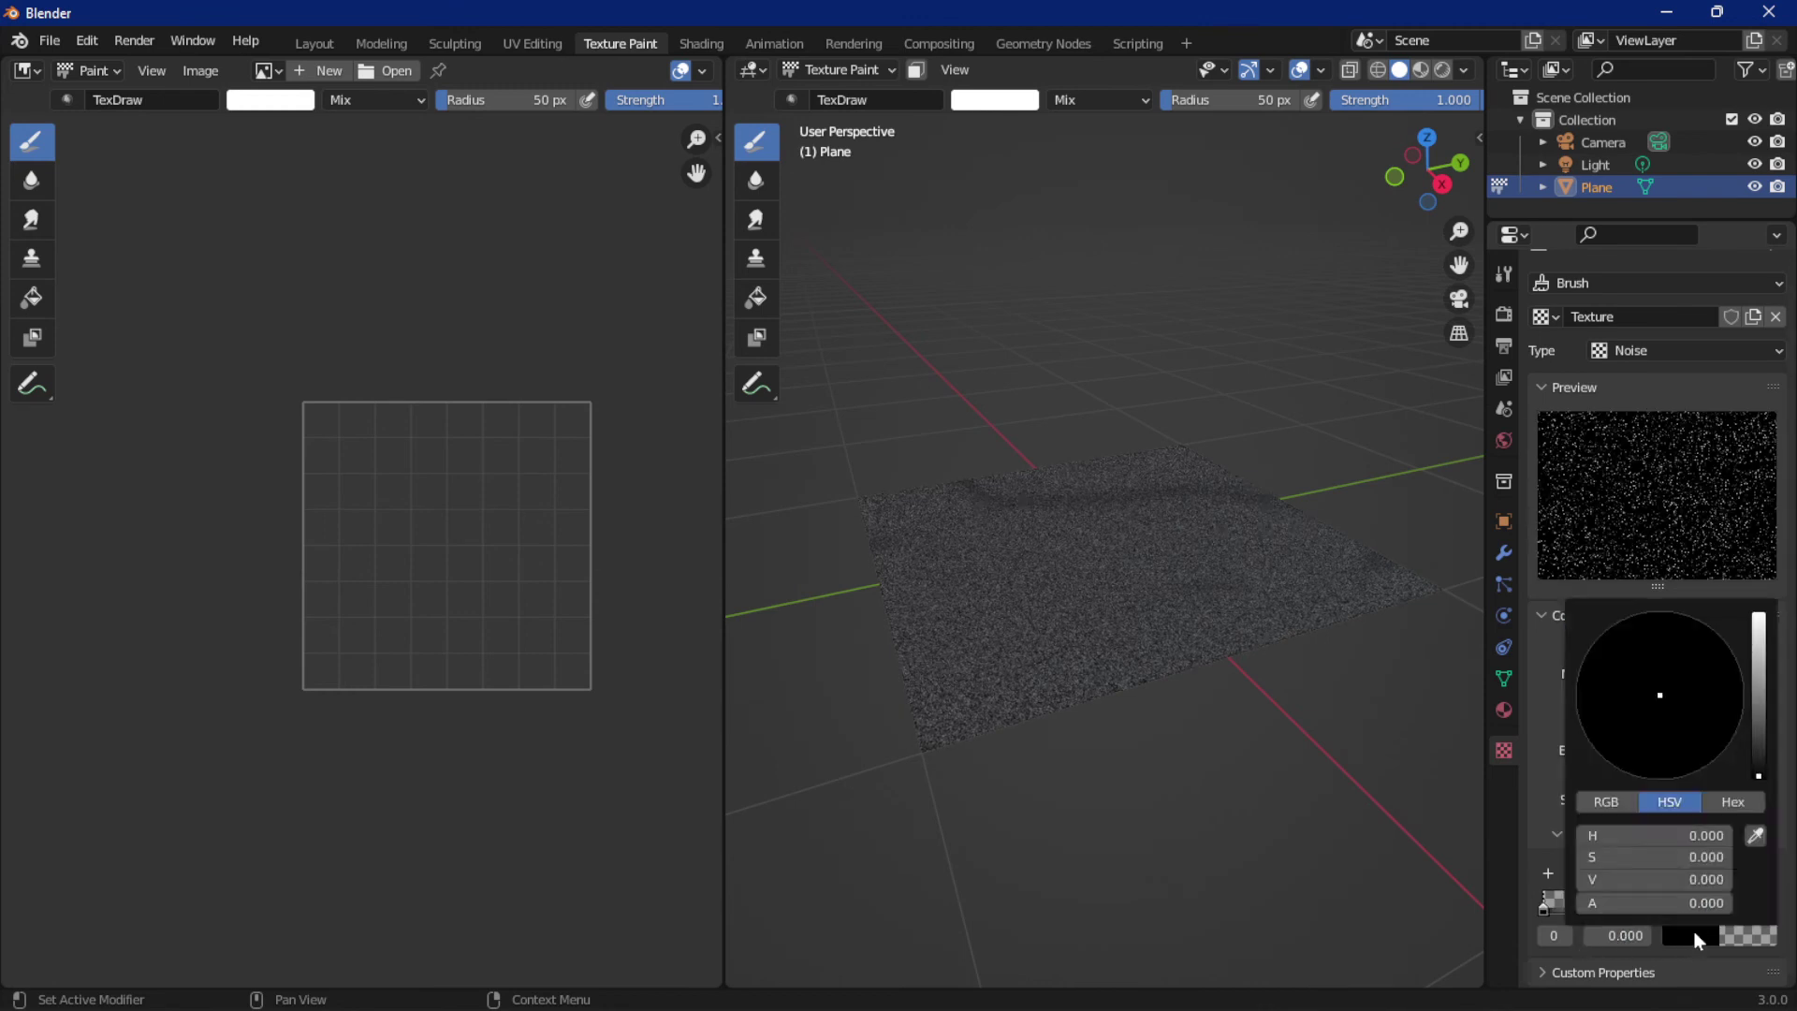
drag(1758, 722, 1759, 615)
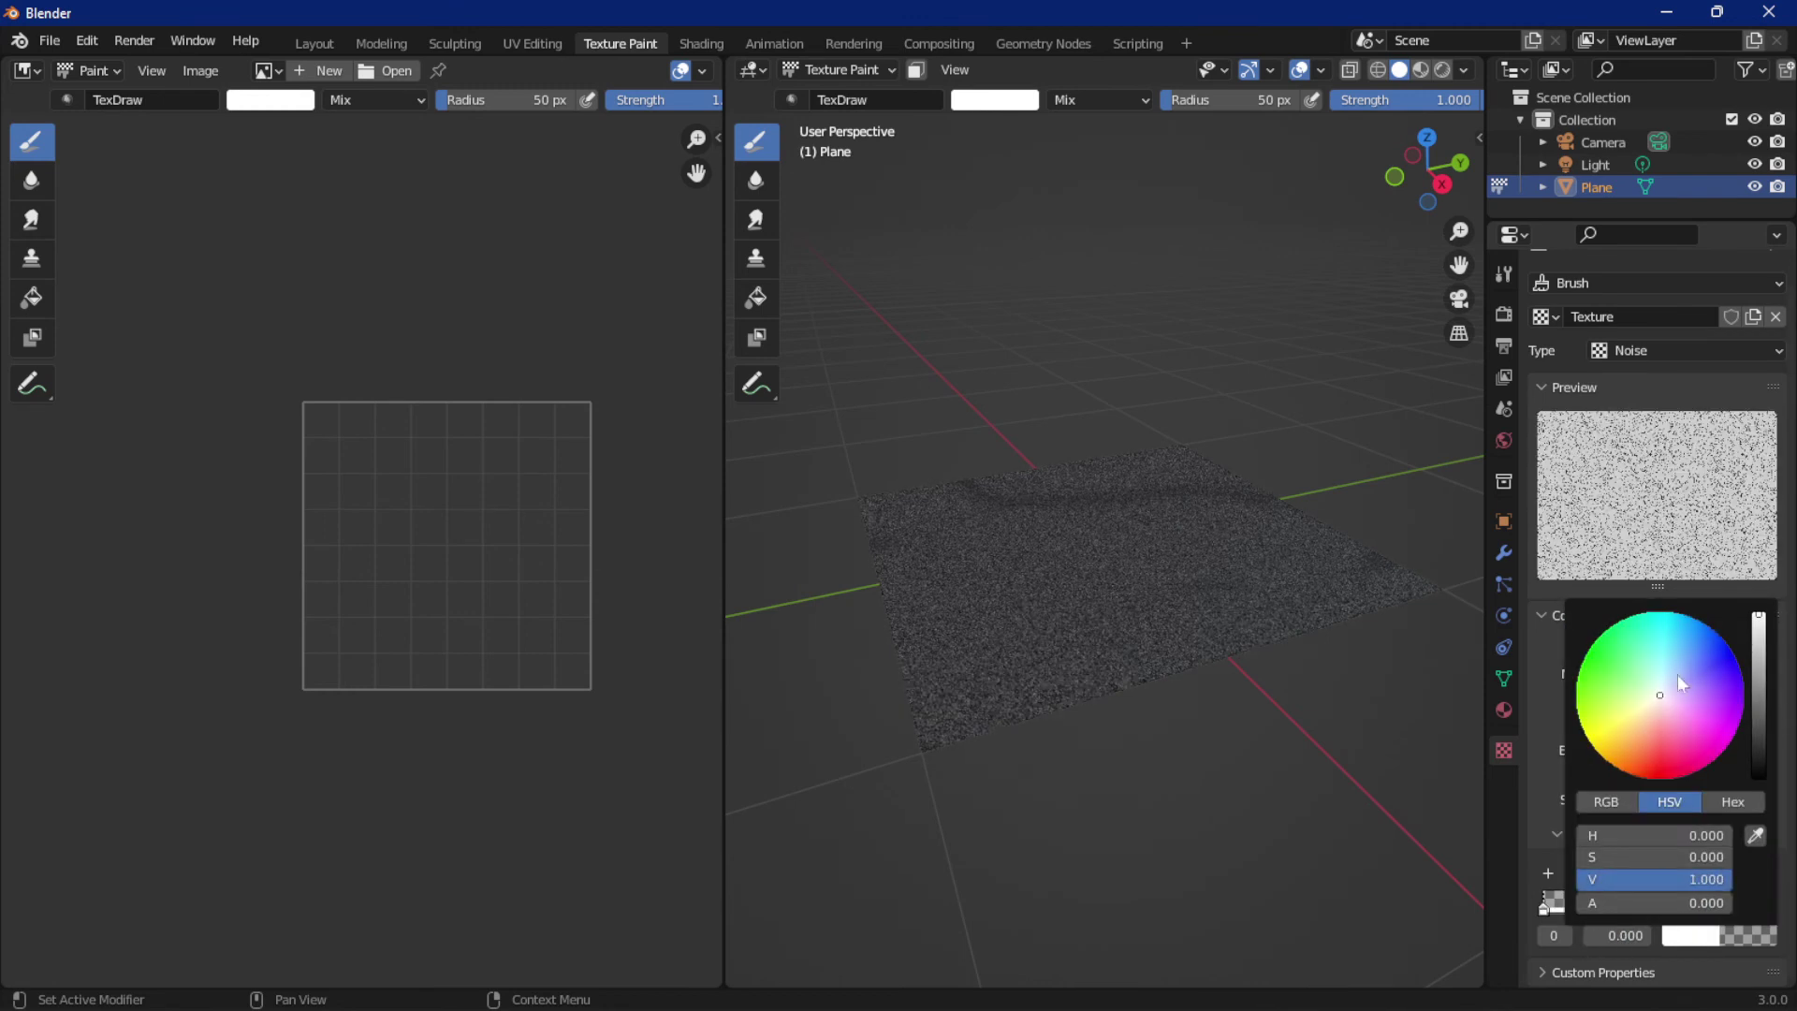
drag(1678, 674, 1619, 768)
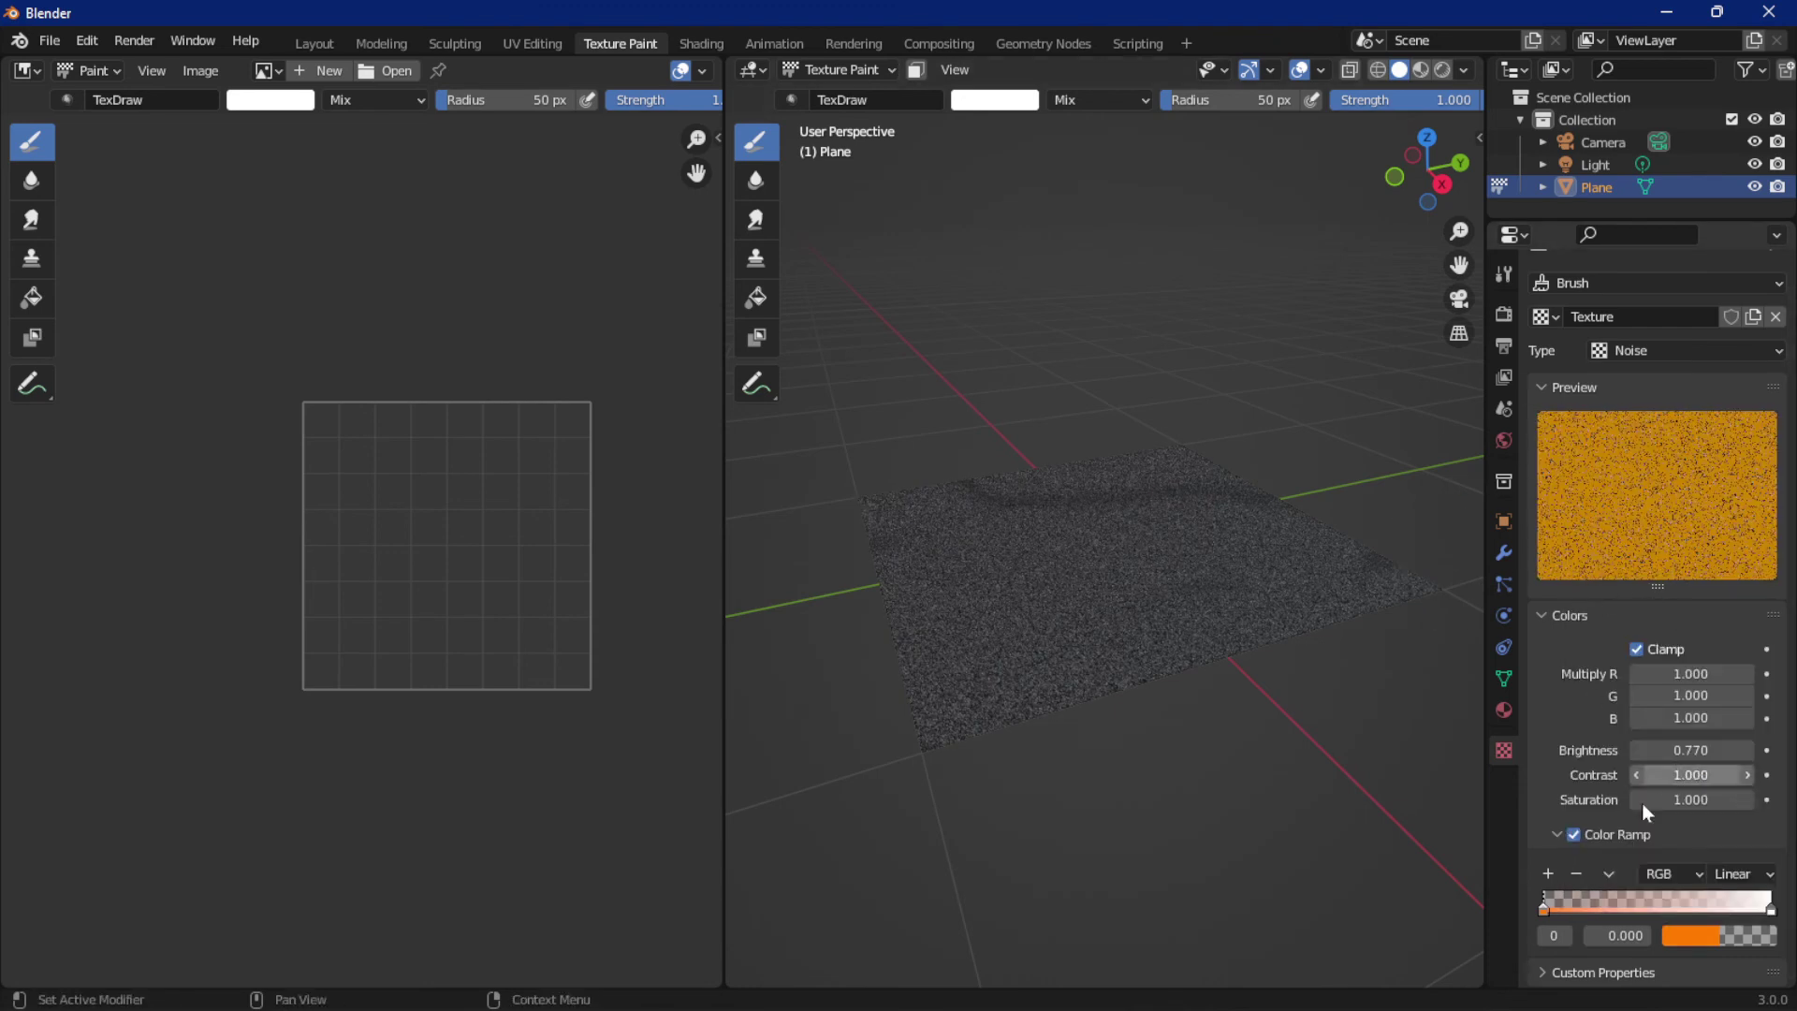
click(1698, 936)
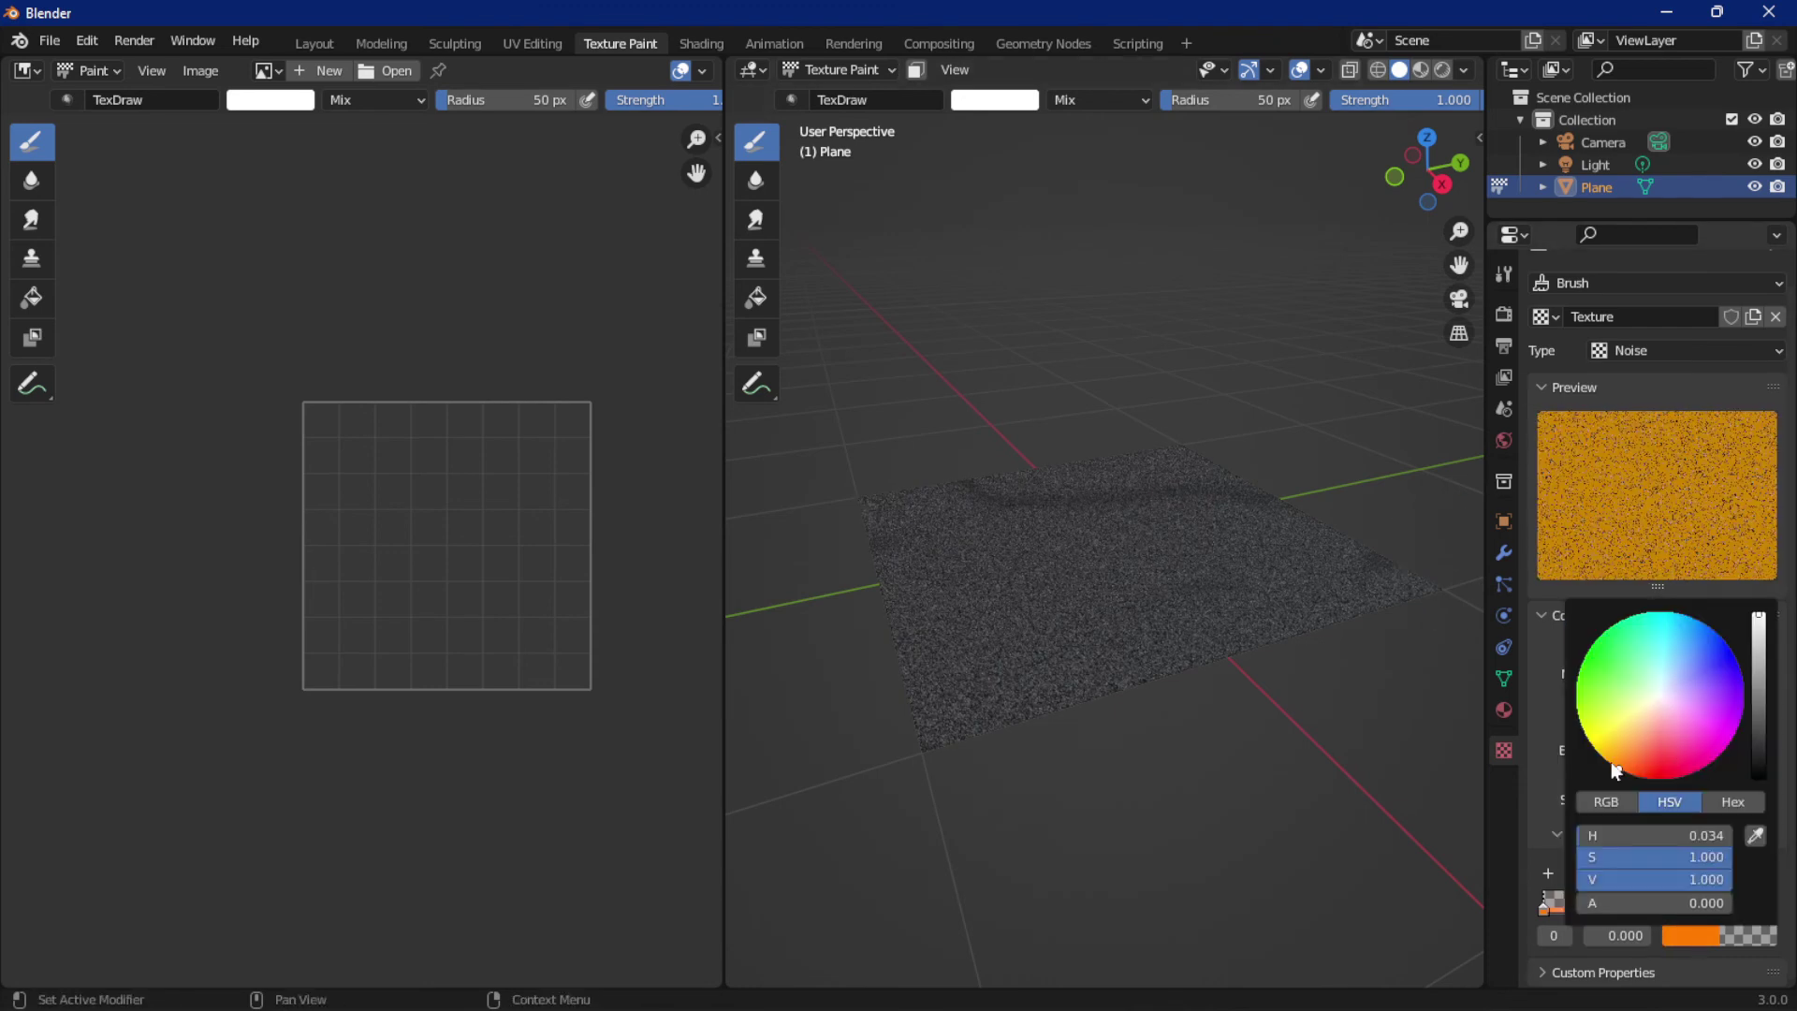
drag(1616, 771, 1719, 755)
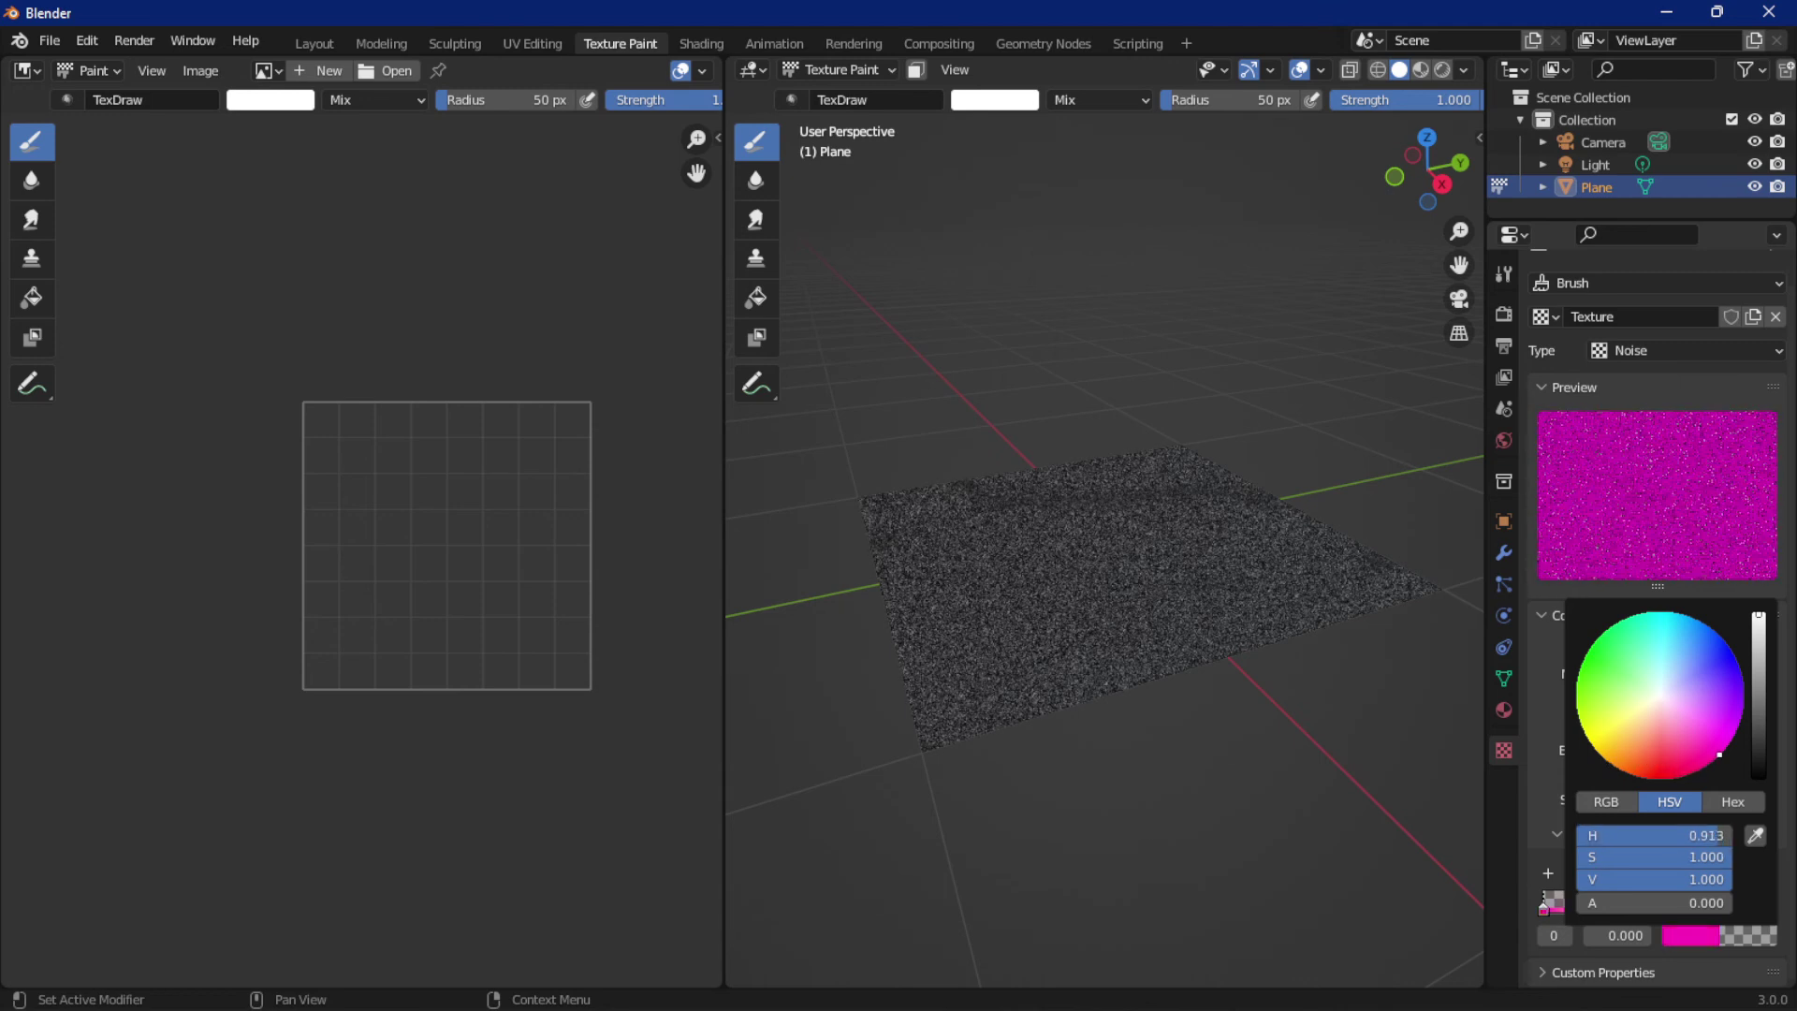
drag(1719, 754, 1746, 694)
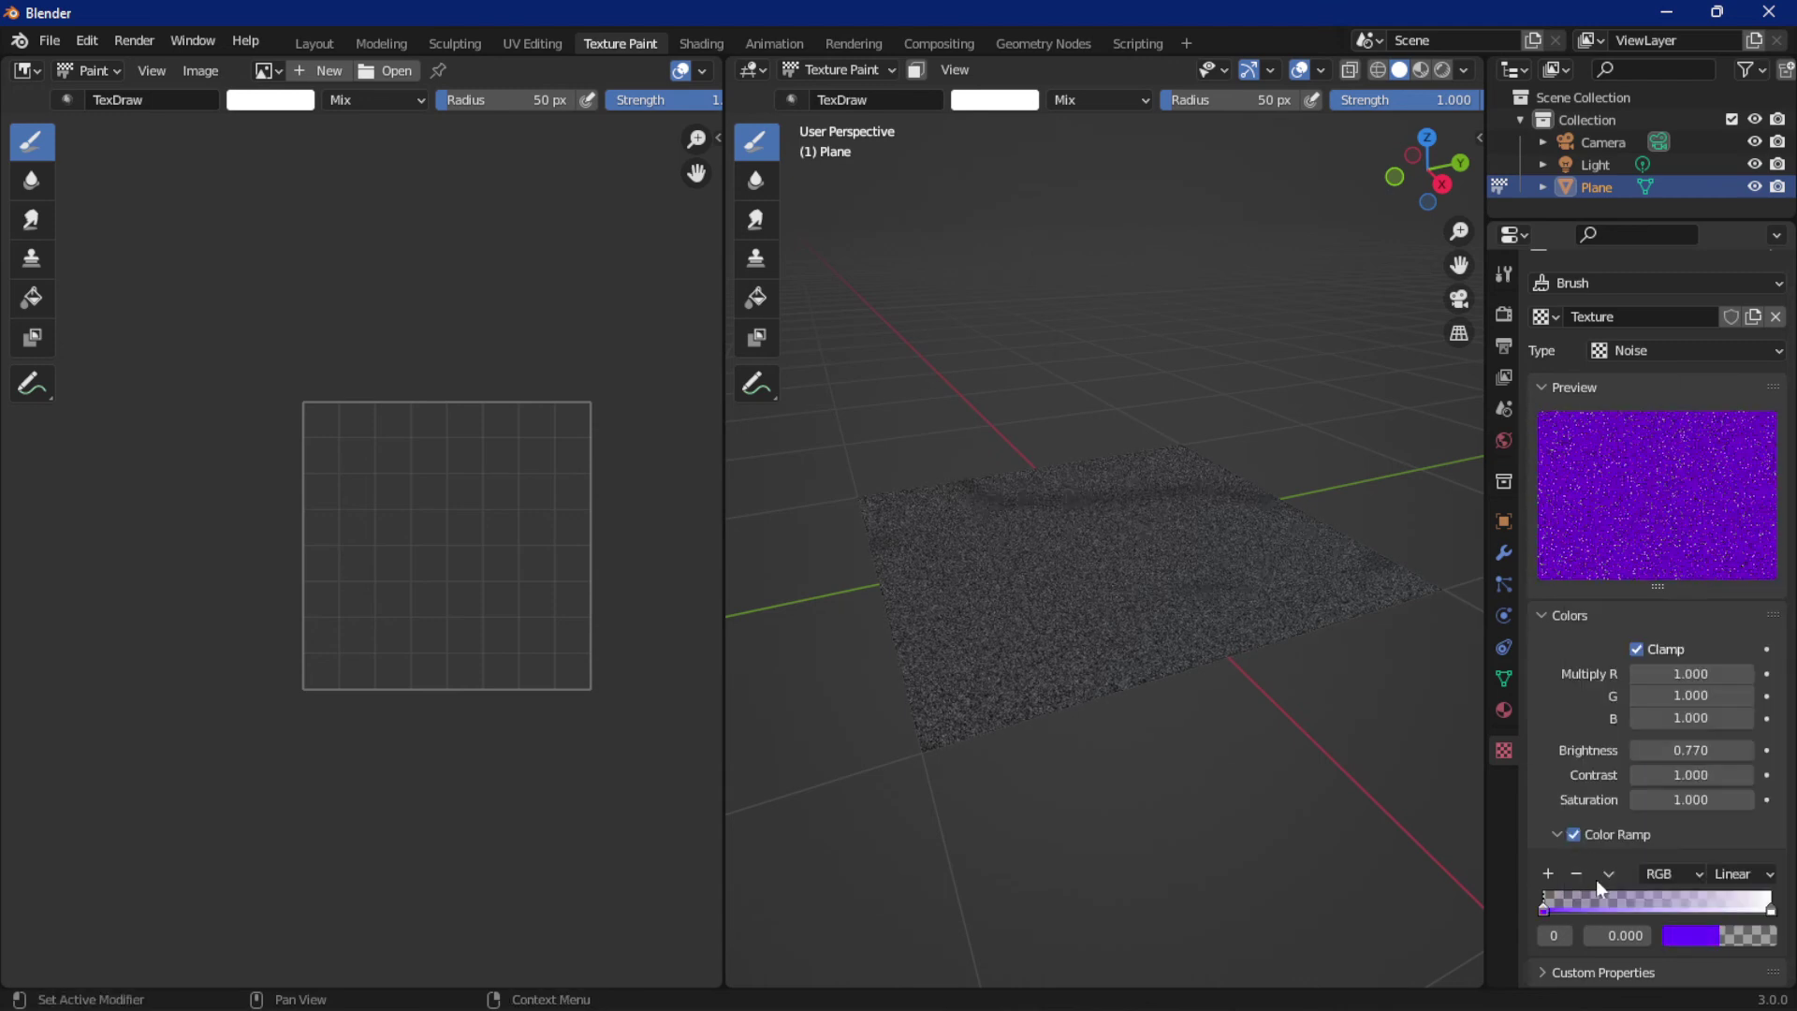
Colour the ramp's end stop at 1.000 yellow.
click(1566, 936)
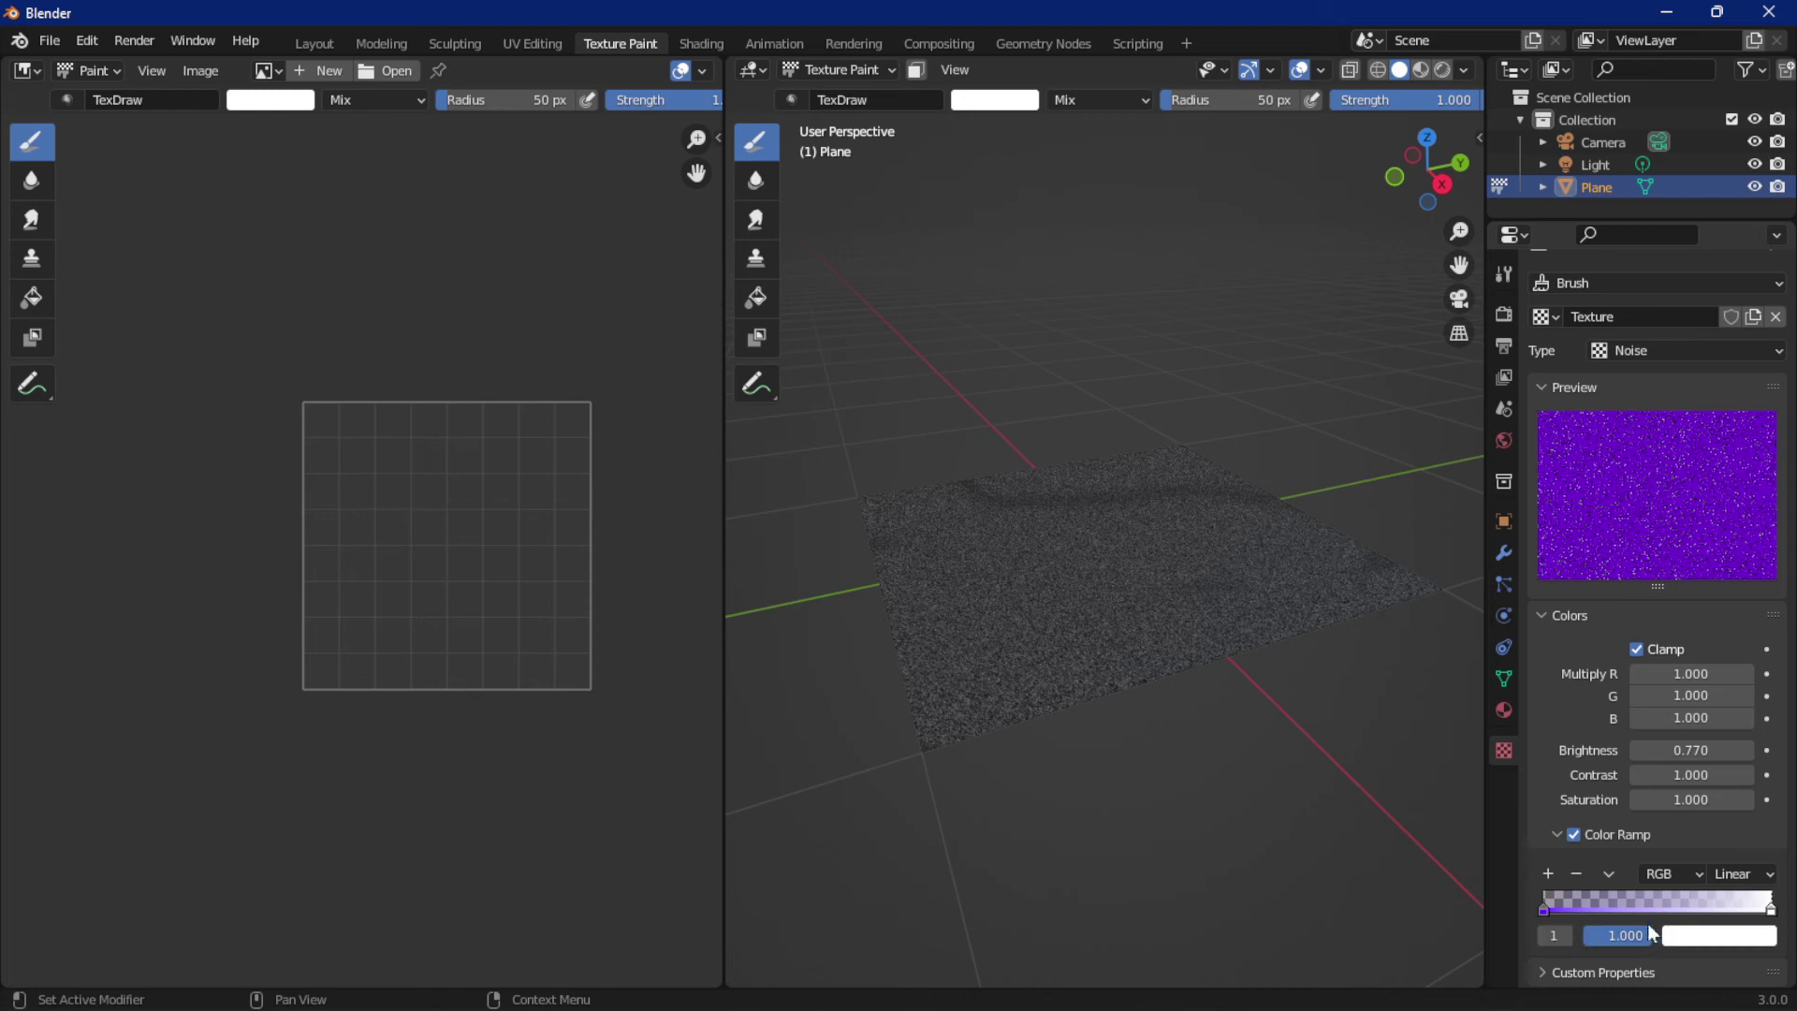
click(1684, 936)
click(1666, 700)
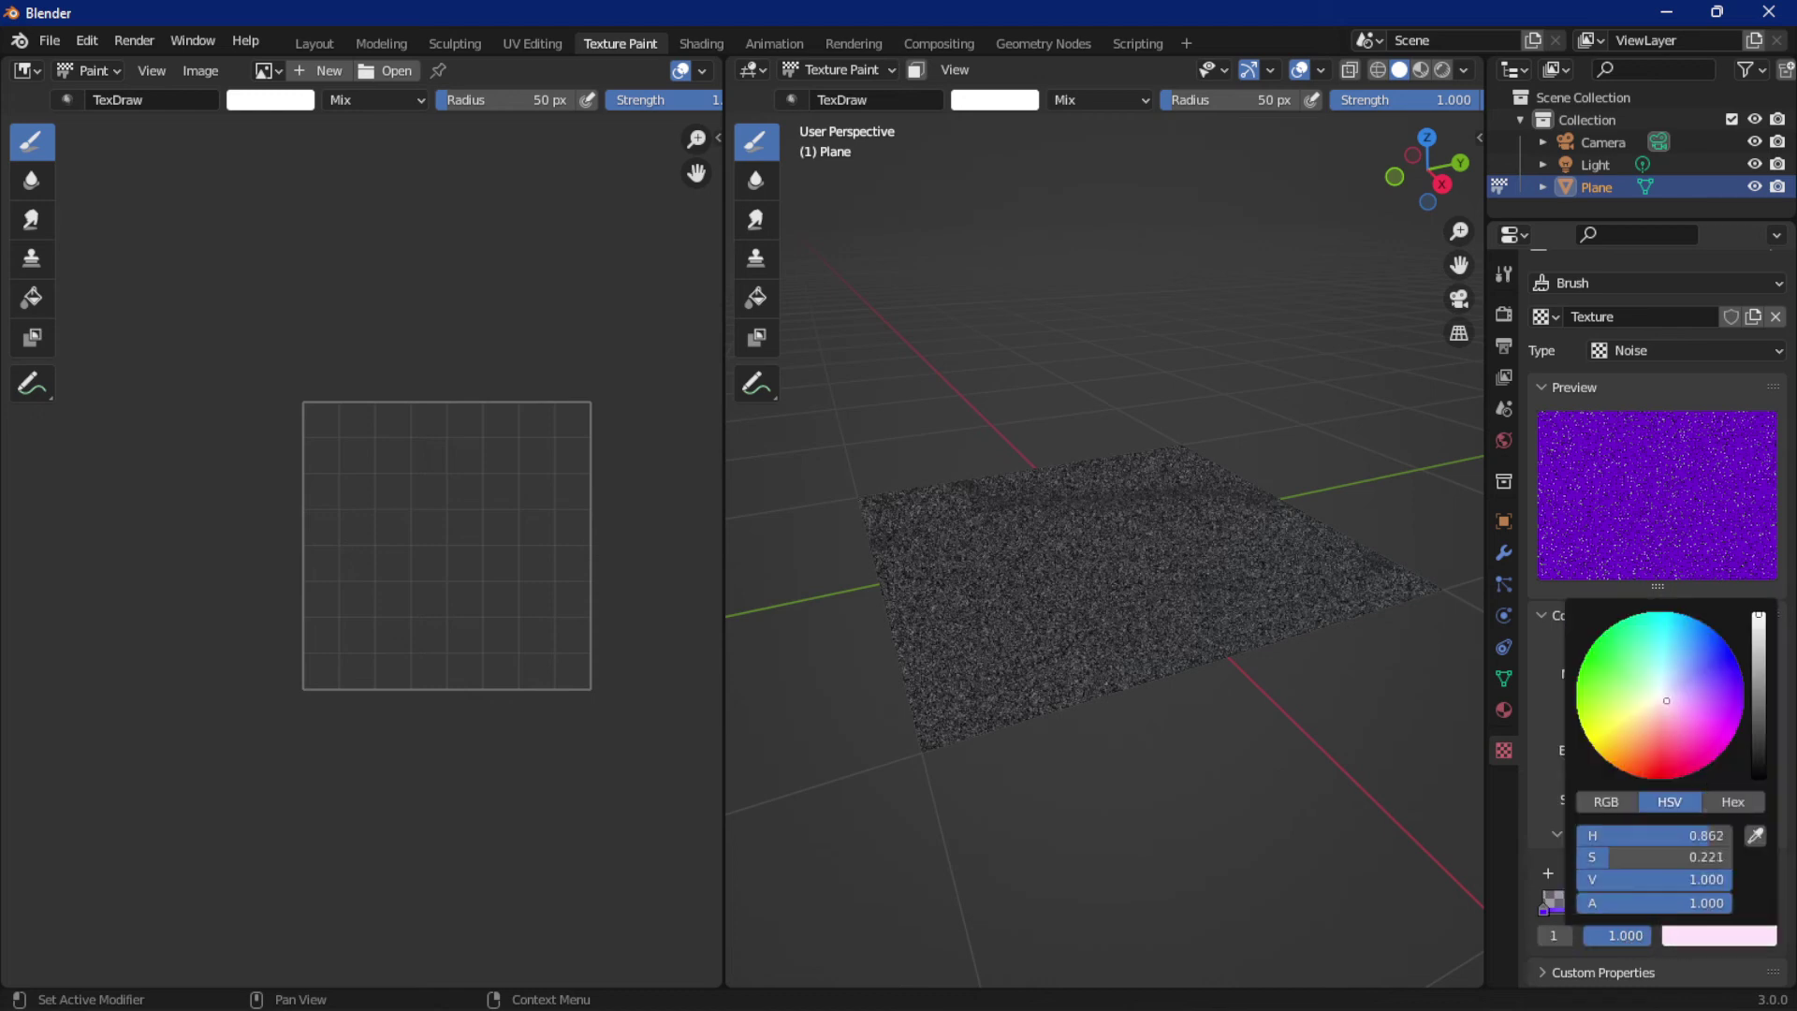
drag(1666, 700, 1595, 741)
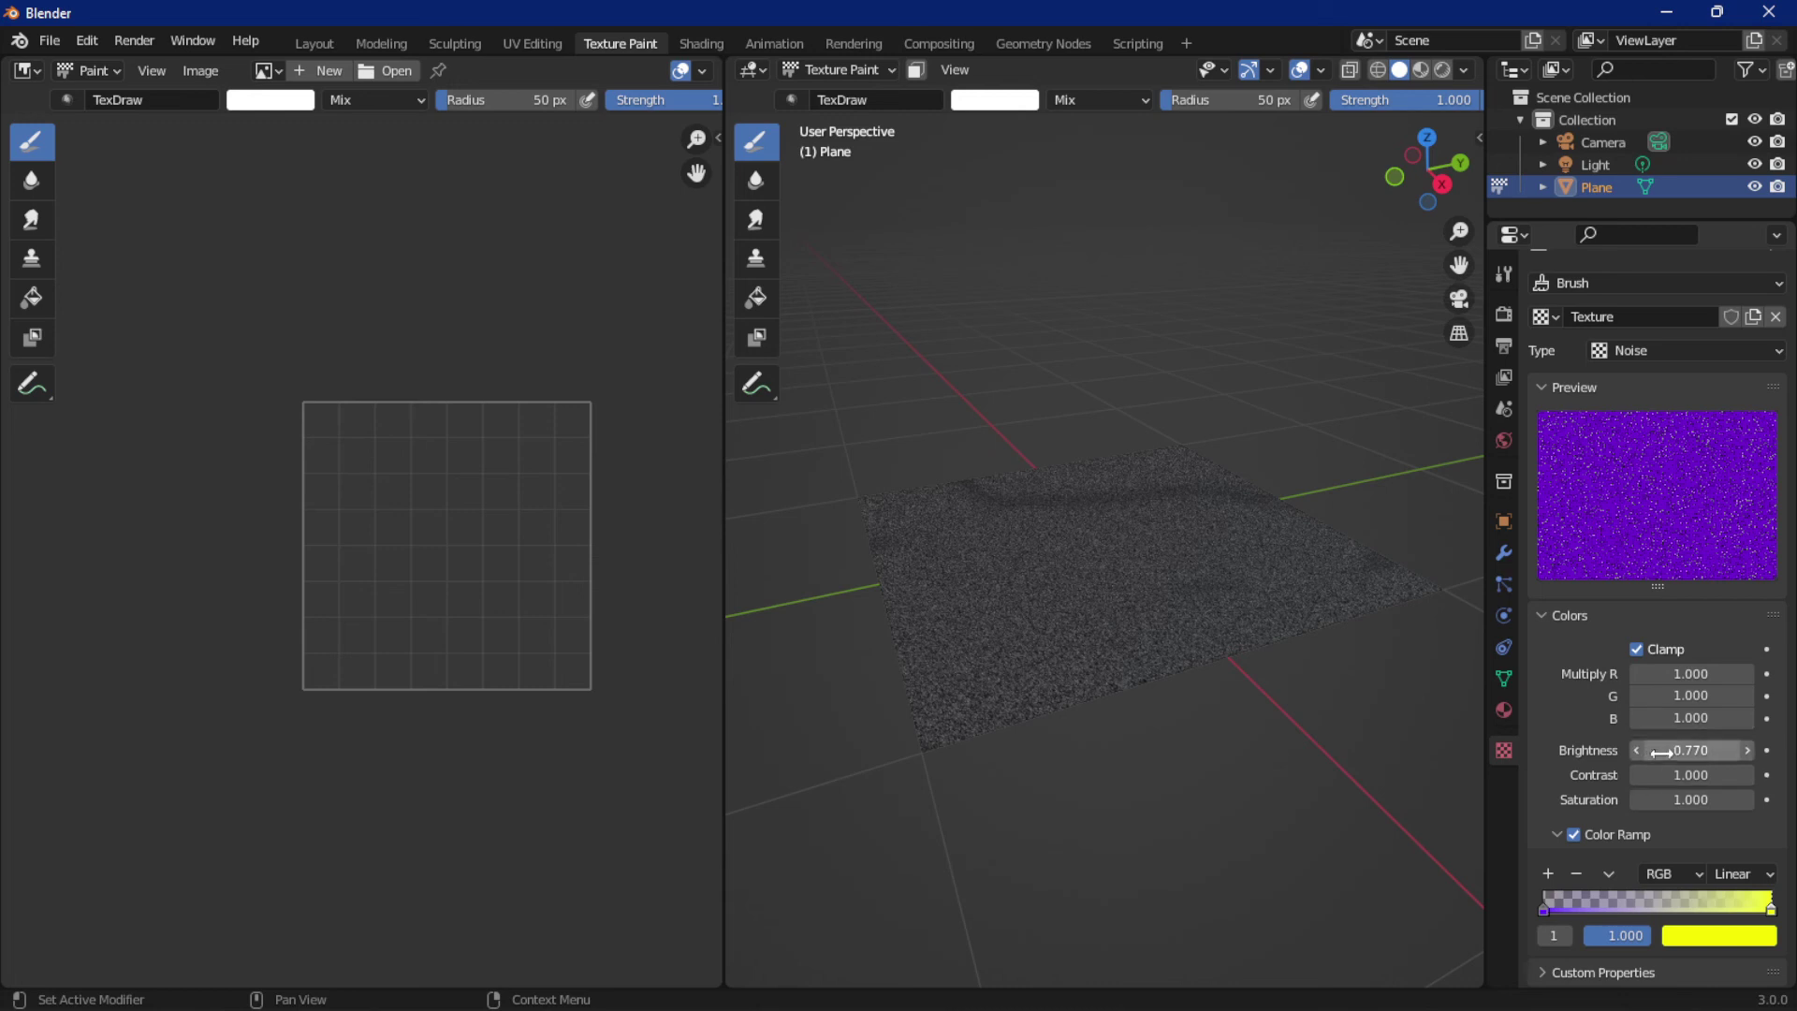
Add a gold colour ramp stop at position 0.319.
click(1546, 875)
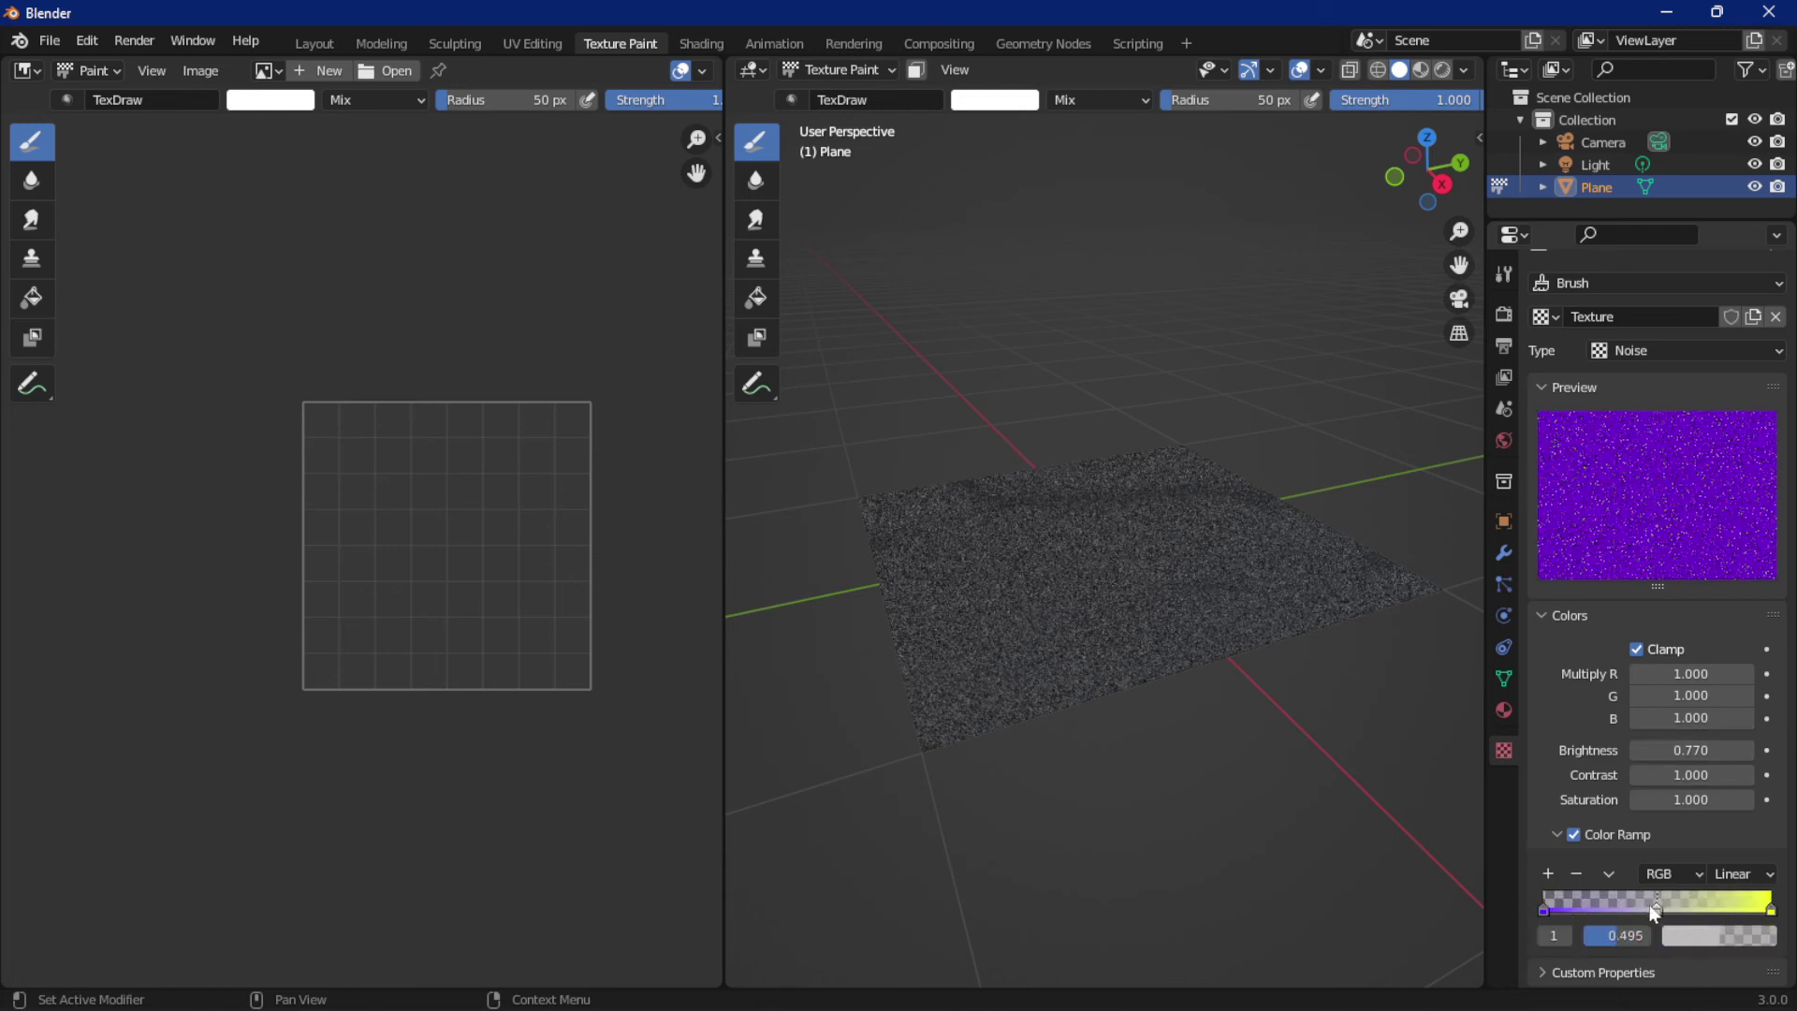
drag(1658, 906, 1616, 904)
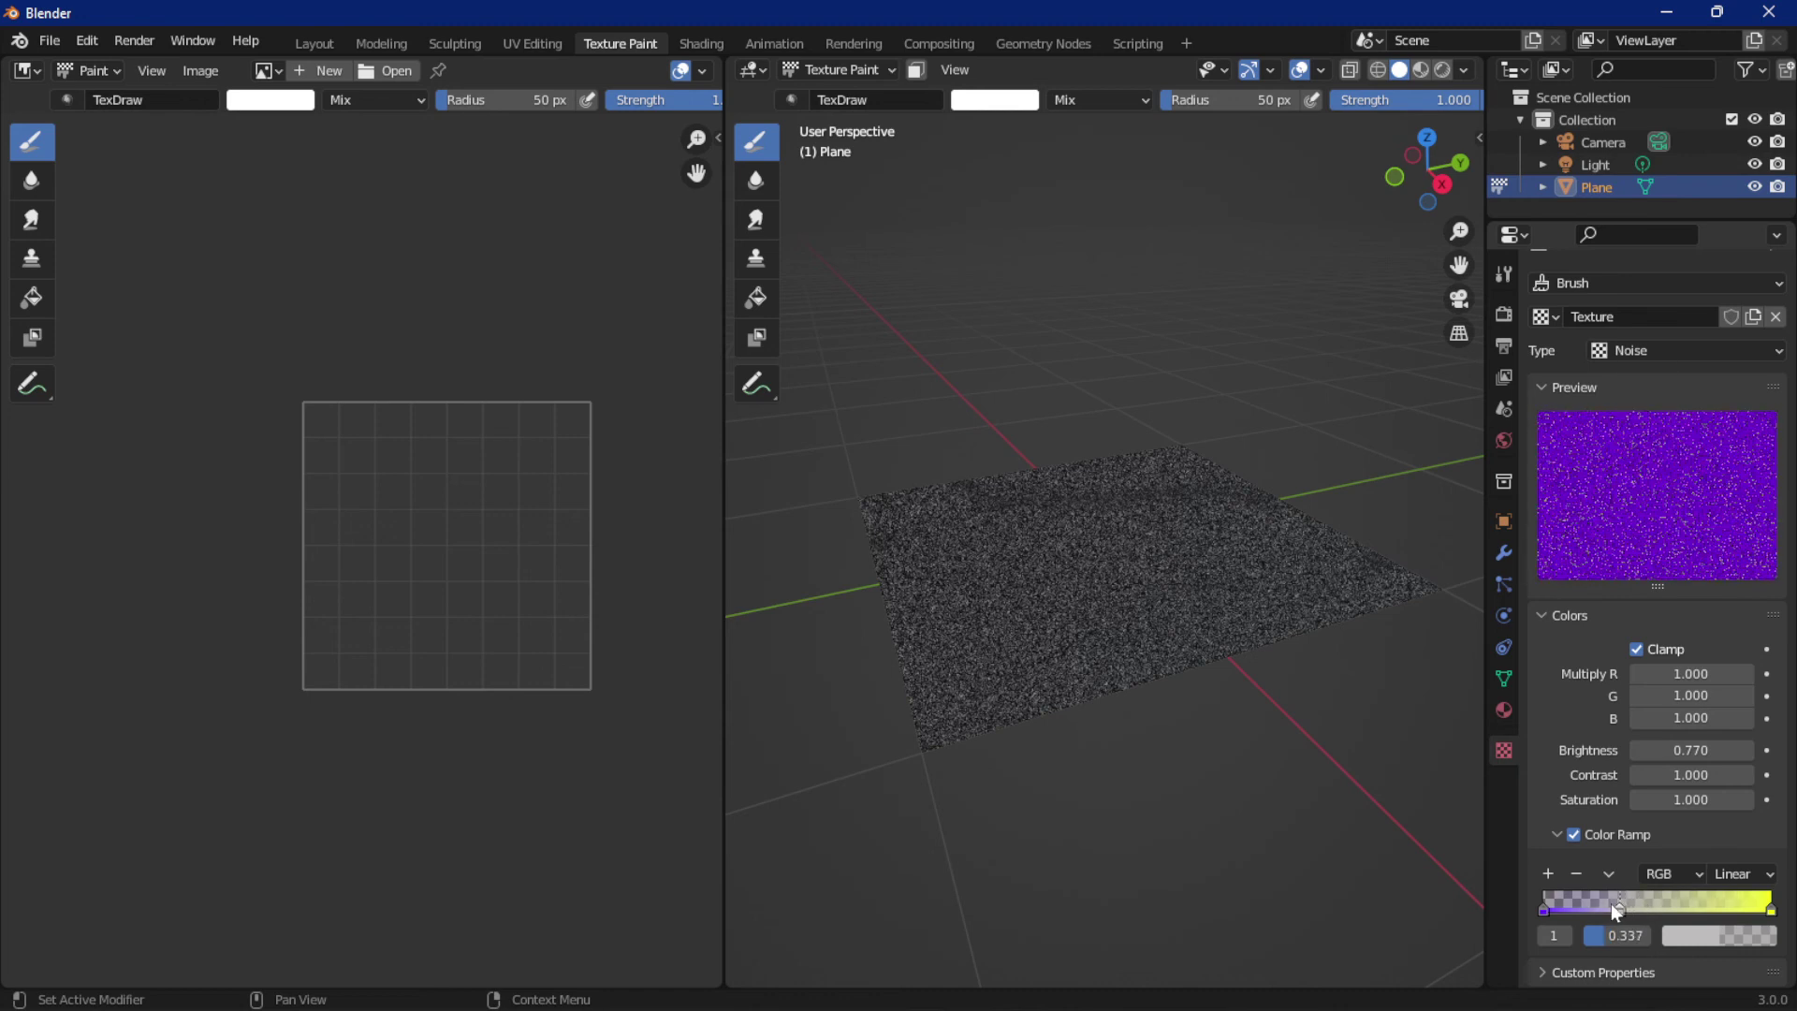
click(1700, 936)
click(1627, 727)
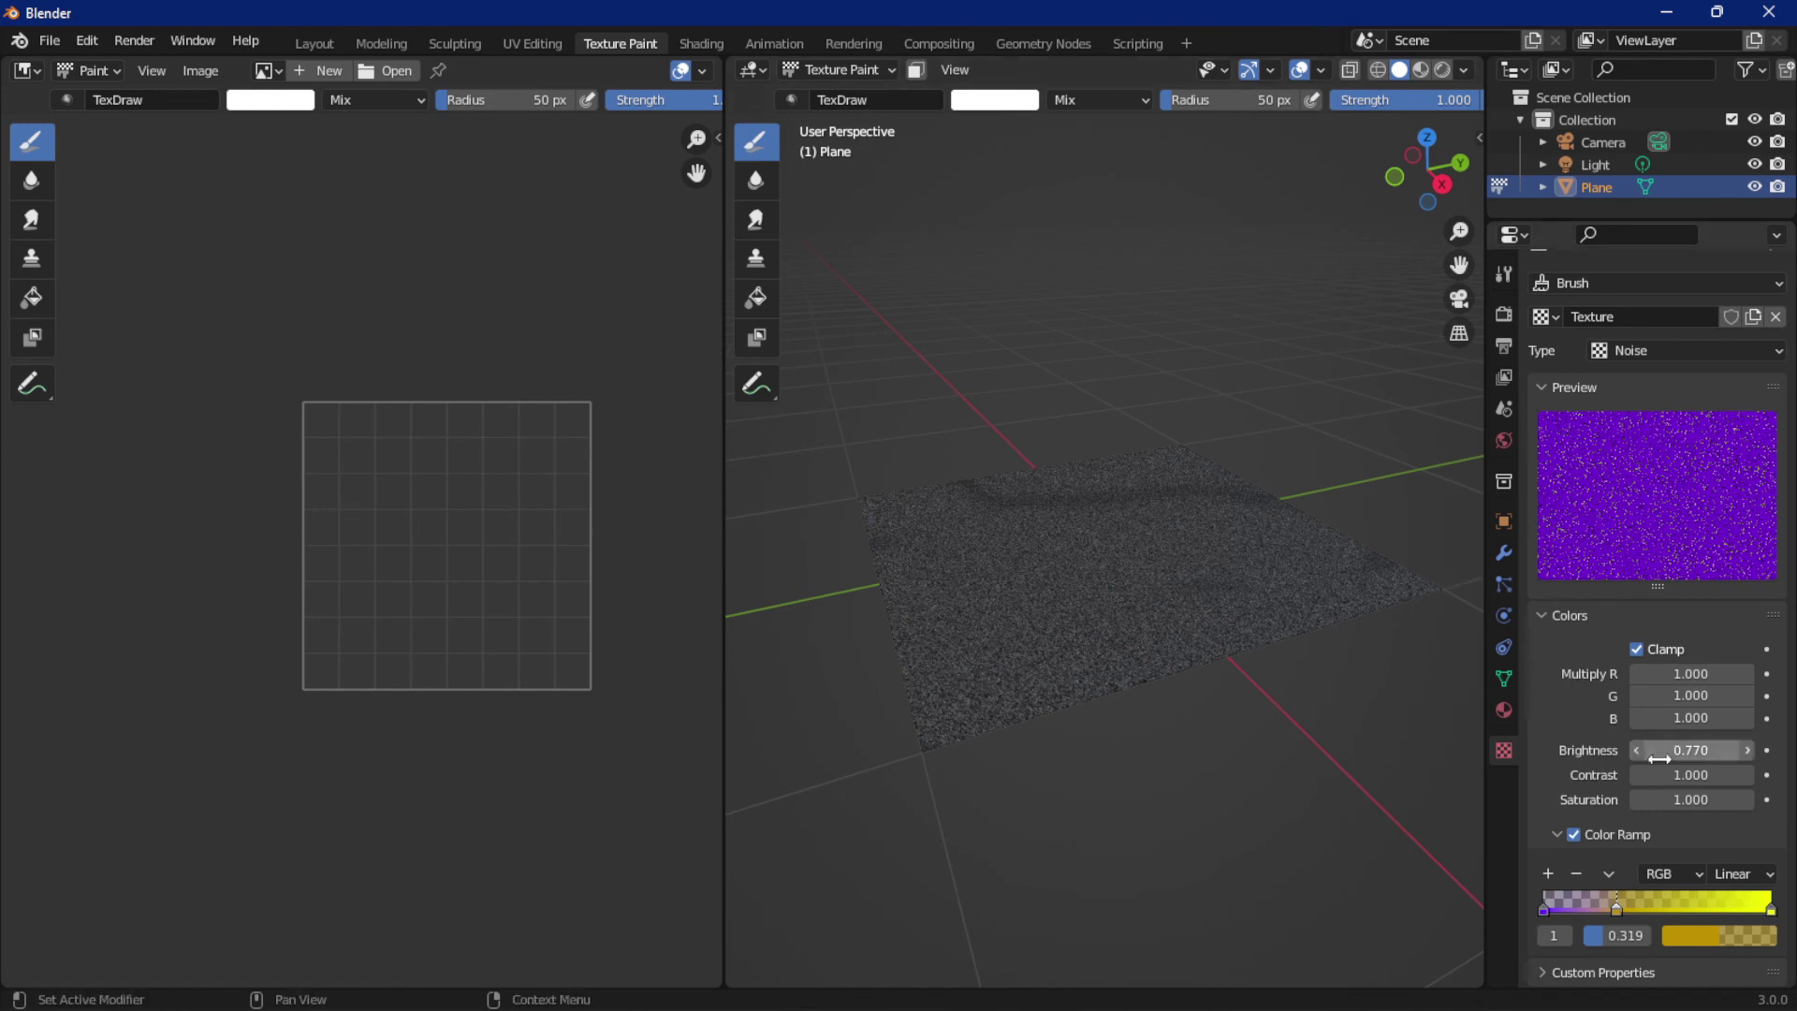
Raise the Noise texture brightness to 0.880 and set Multiply G and B to 0.
mouse_move(1690, 750)
mouse_down()
mouse_move(1760, 749)
mouse_move(1705, 749)
mouse_up()
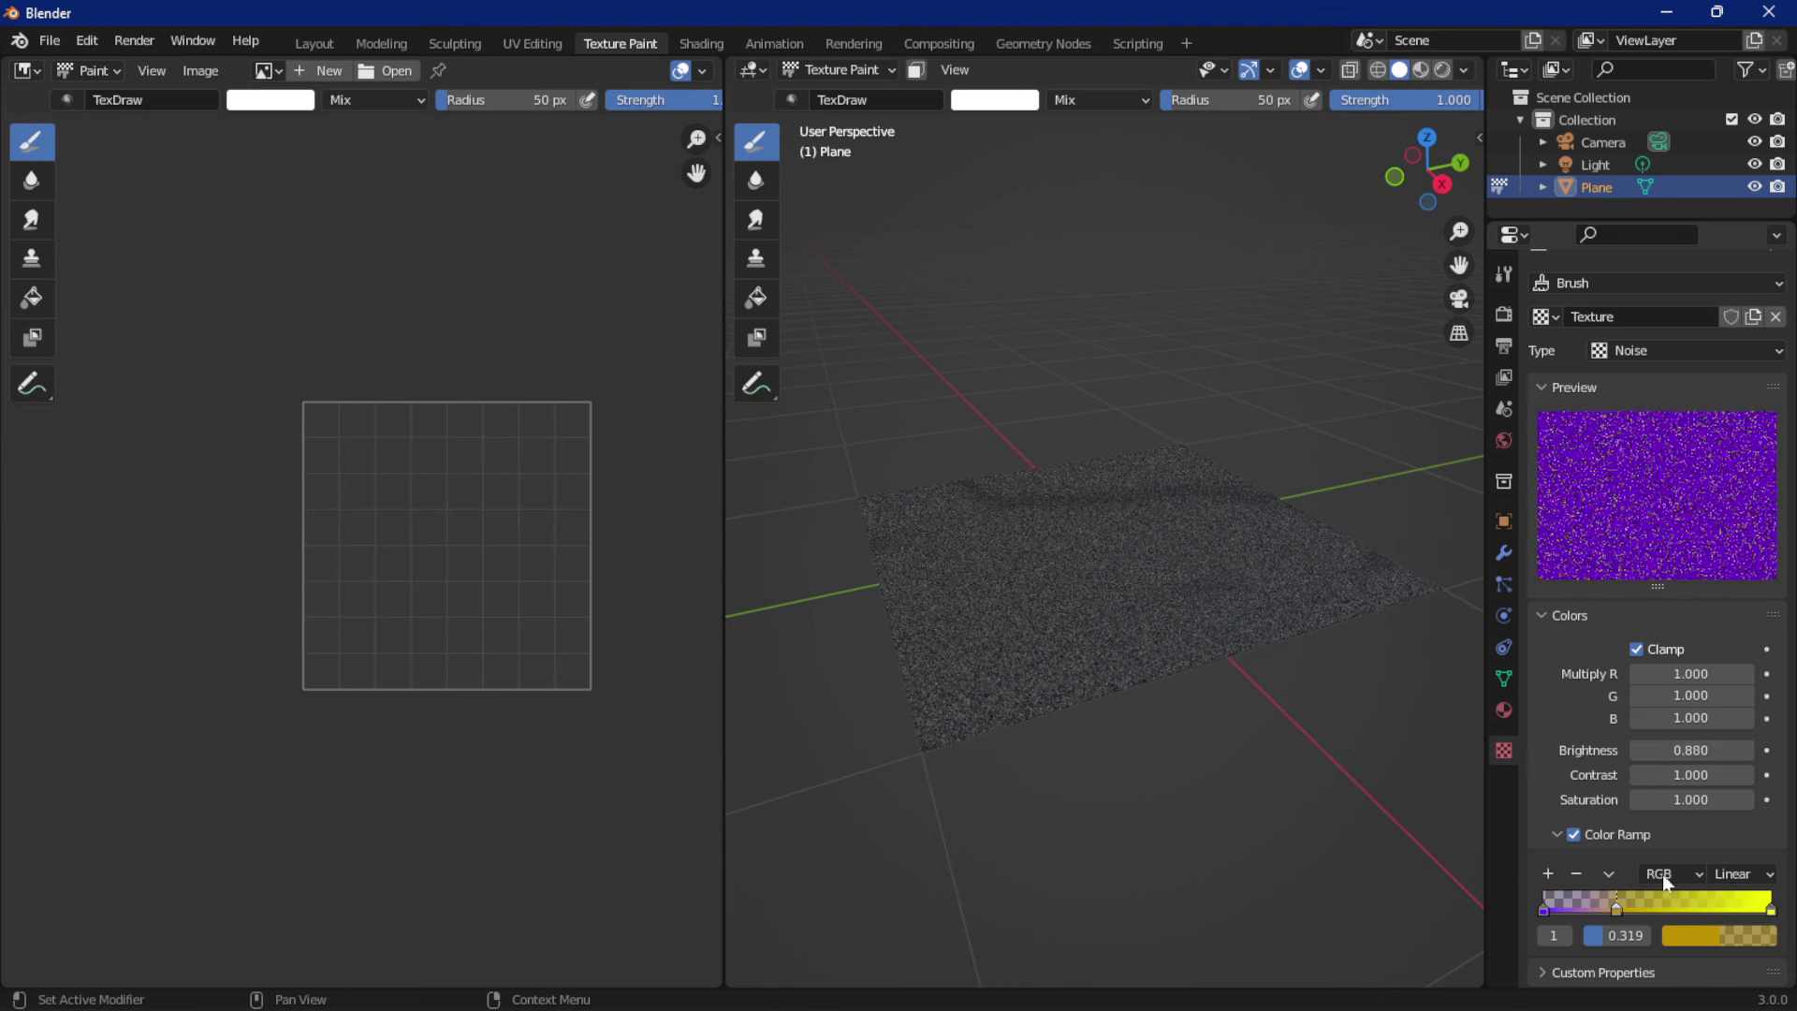
mouse_move(1690, 718)
mouse_down()
mouse_move(1712, 718)
mouse_move(1647, 718)
mouse_move(1628, 696)
mouse_up()
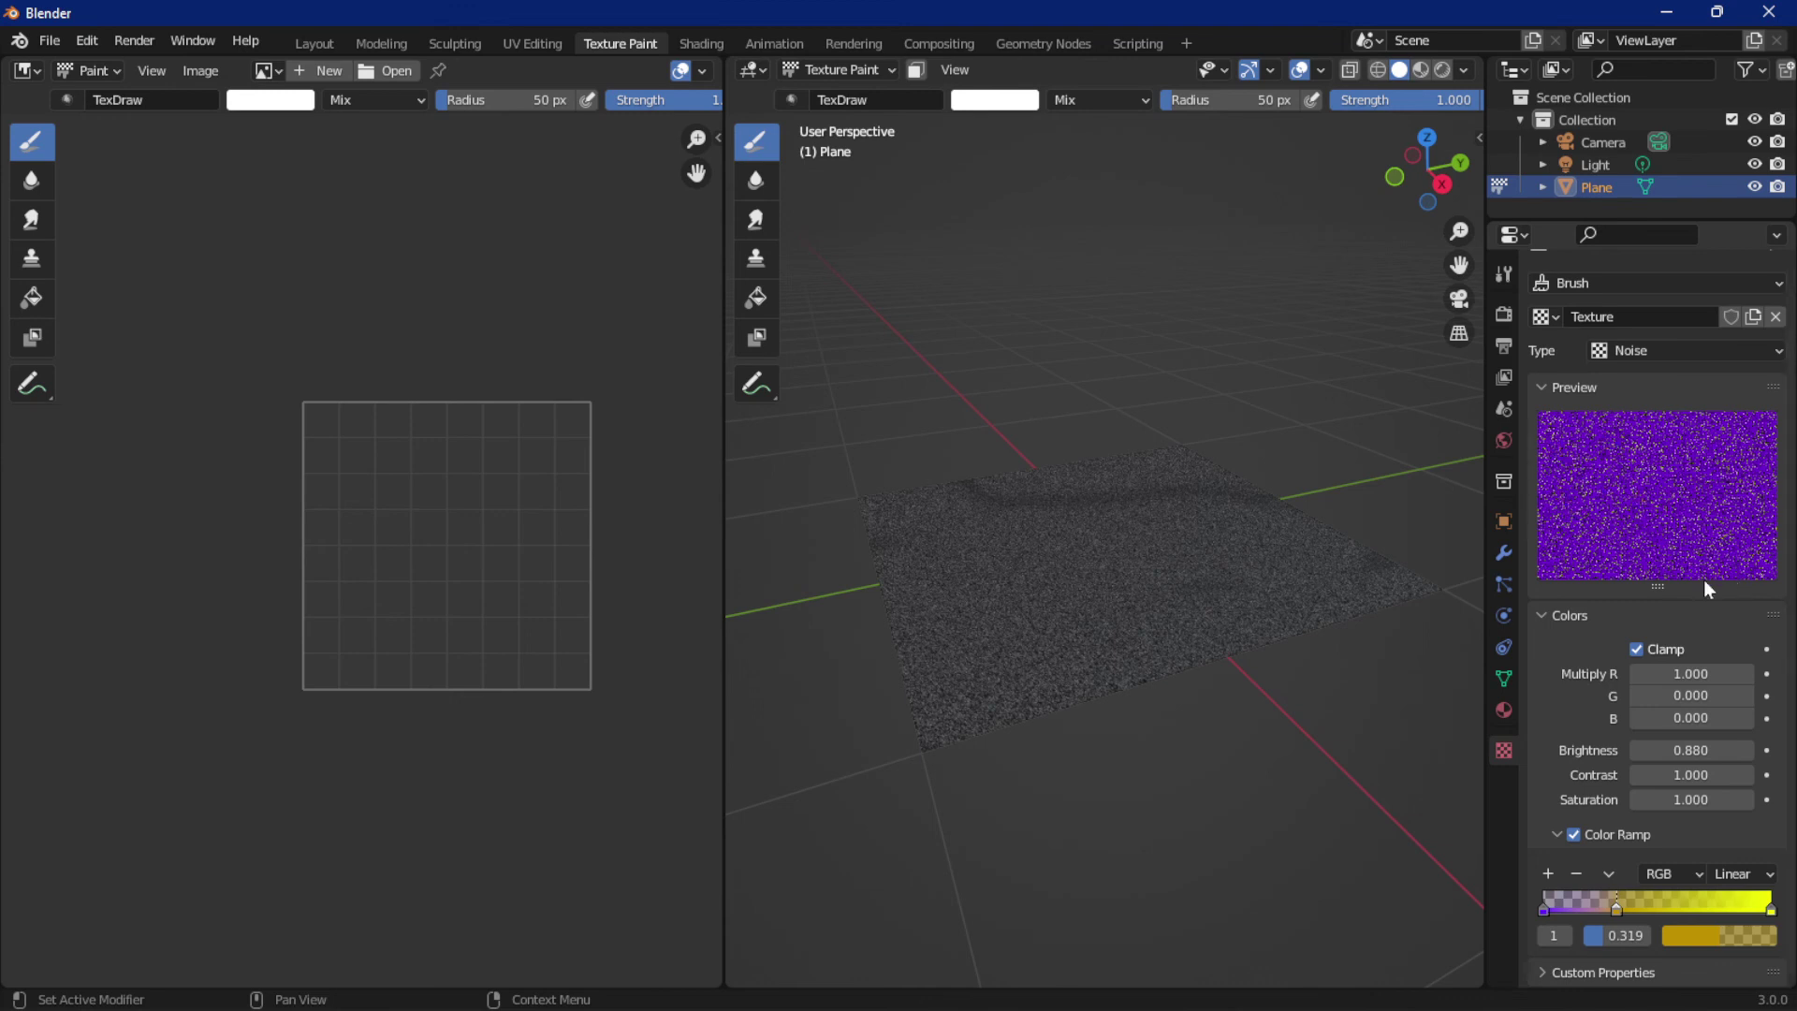
click(1648, 349)
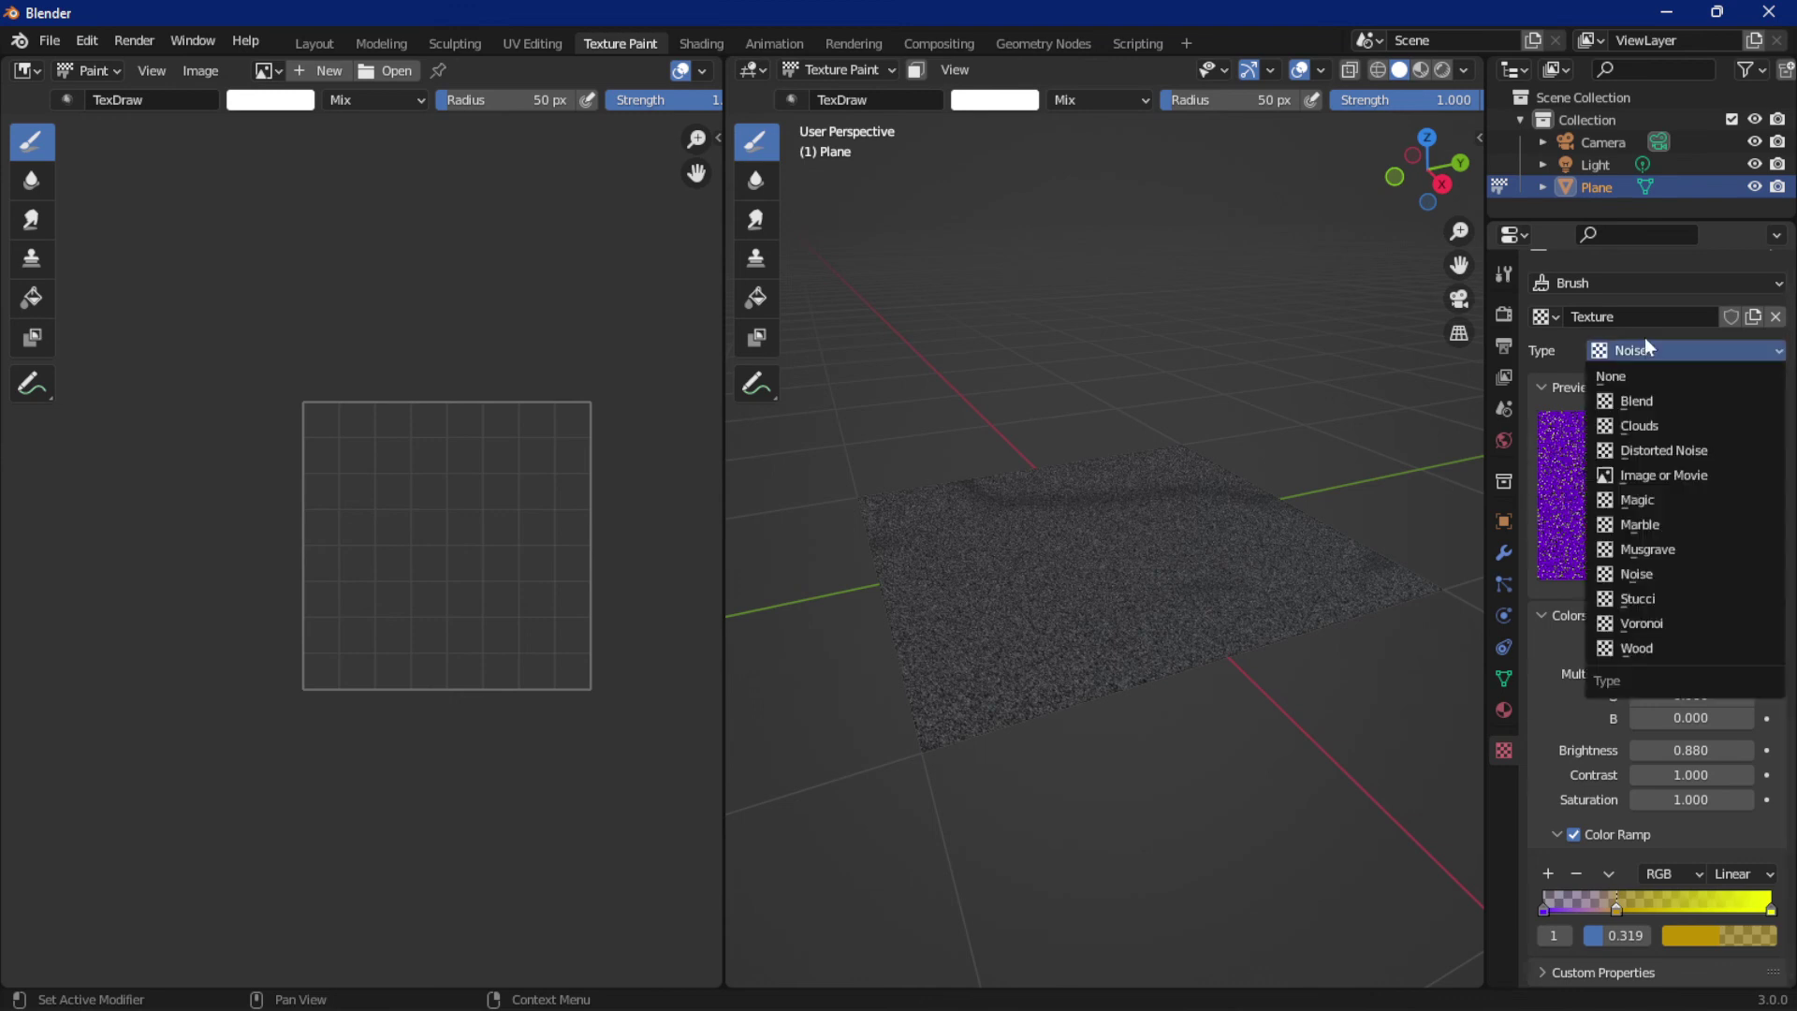